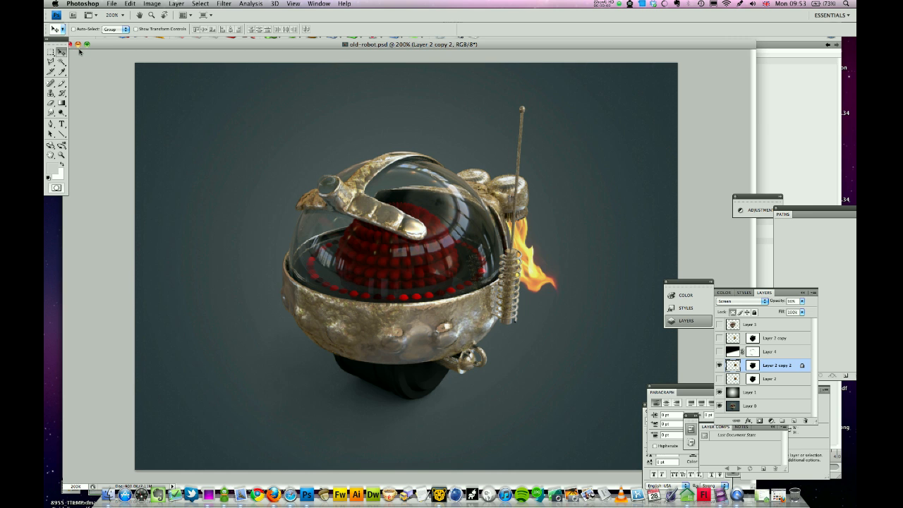
- Minimize the old-robot.psd Photoshop document to the Dock
left_click(82, 44)
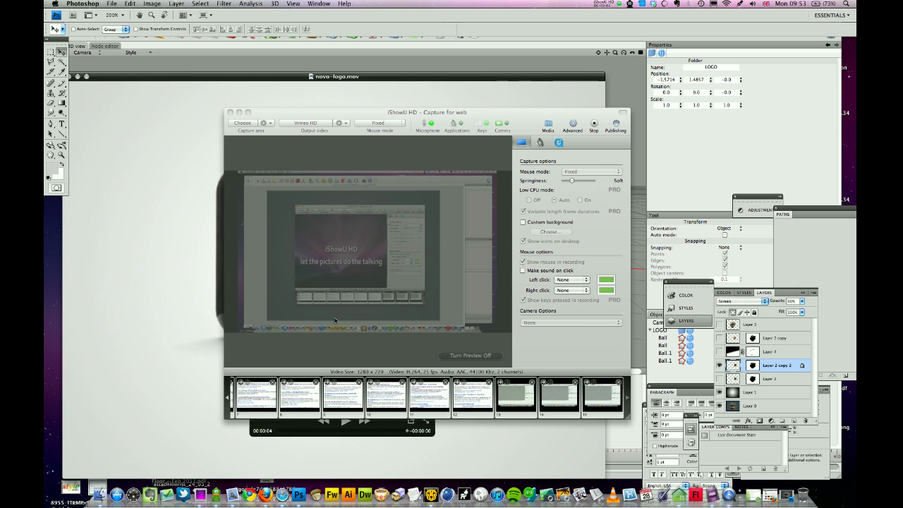
- Play the novo-logo.mov preview of the glossy N logo, then close its window
left_click(730, 495)
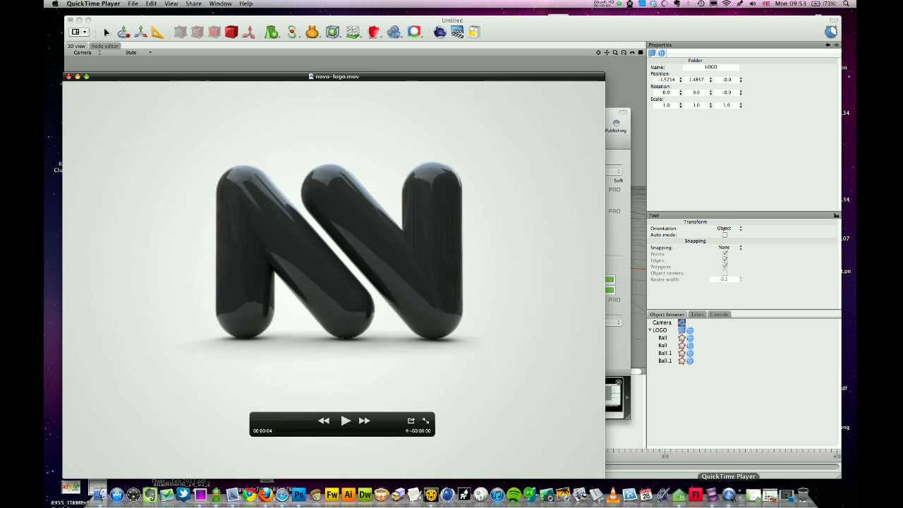
left_click_drag(416, 78, 454, 54)
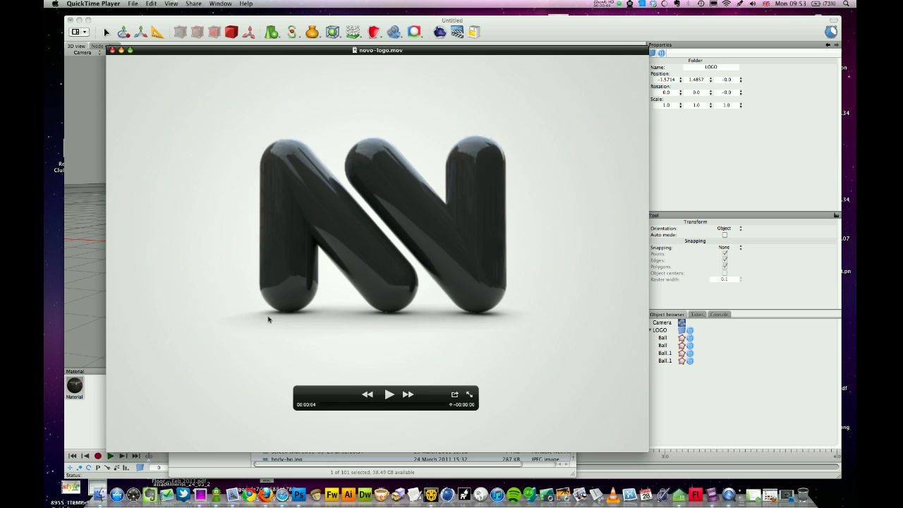
left_click(388, 397)
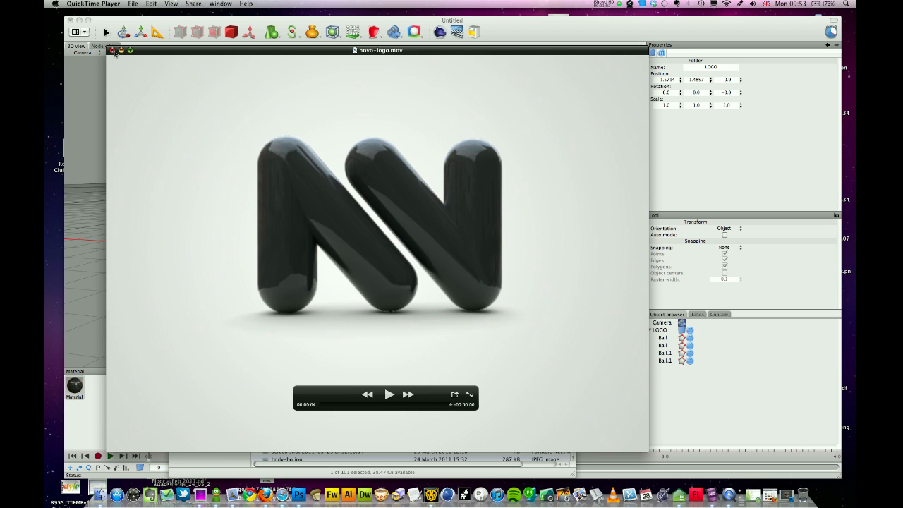
left_click(111, 51)
left_click(227, 88)
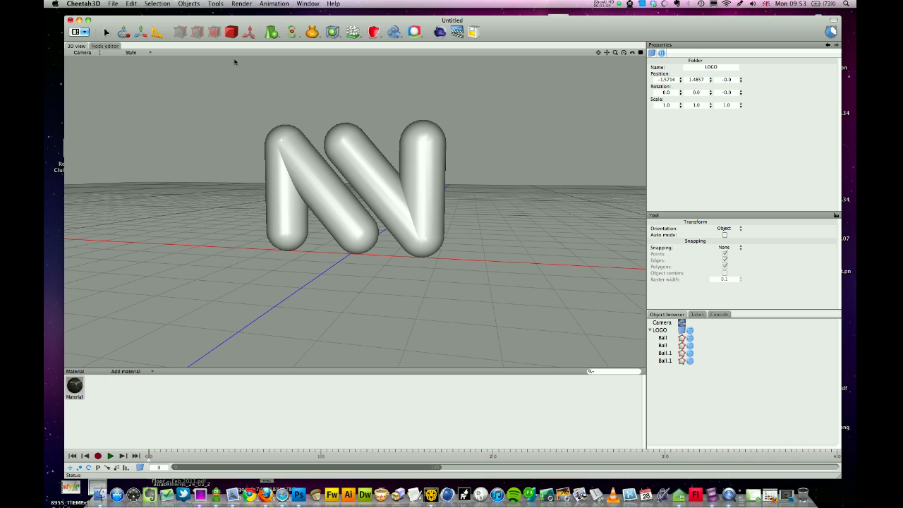
- Delete the scene's only default material
left_click(76, 387)
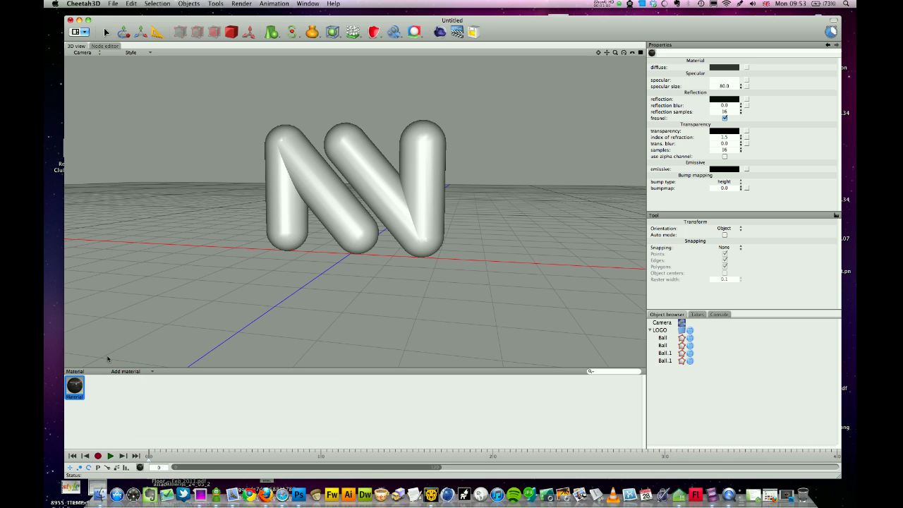
key("Delete")
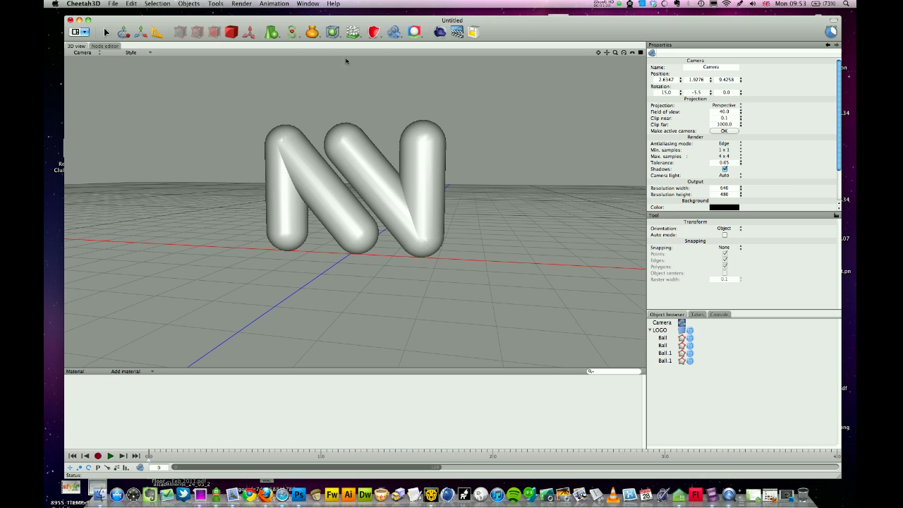
- Add a Disc primitive and scale it to 4.3833 as a floor under the N logo
left_click(273, 35)
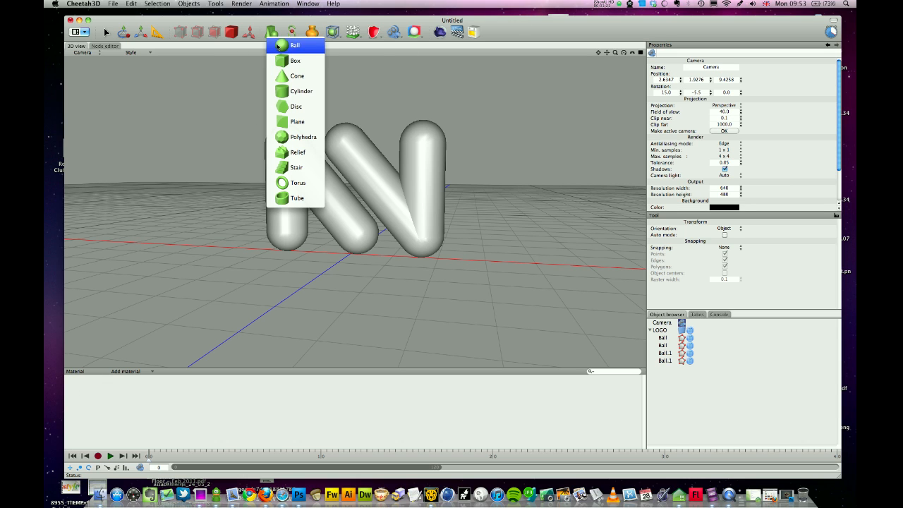
left_click(297, 107)
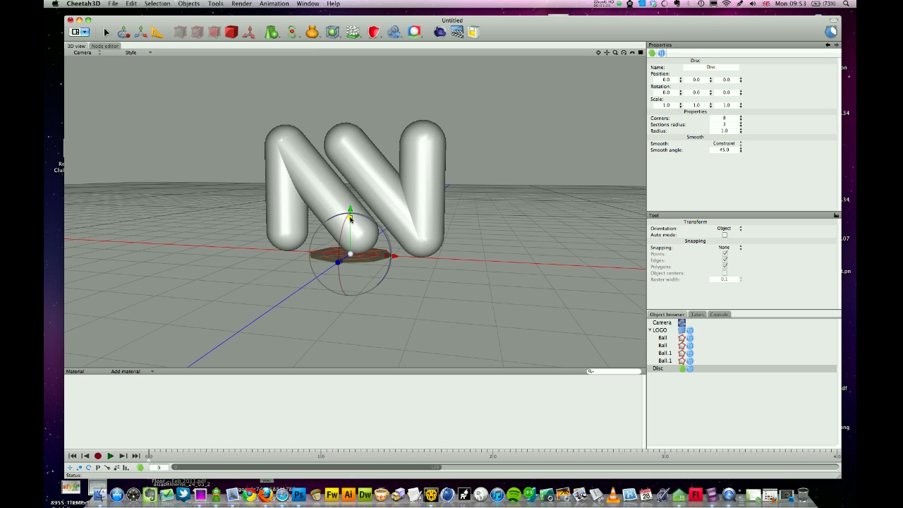
left_click_drag(350, 253, 782, 100)
left_click_drag(491, 147, 511, 145, "alt")
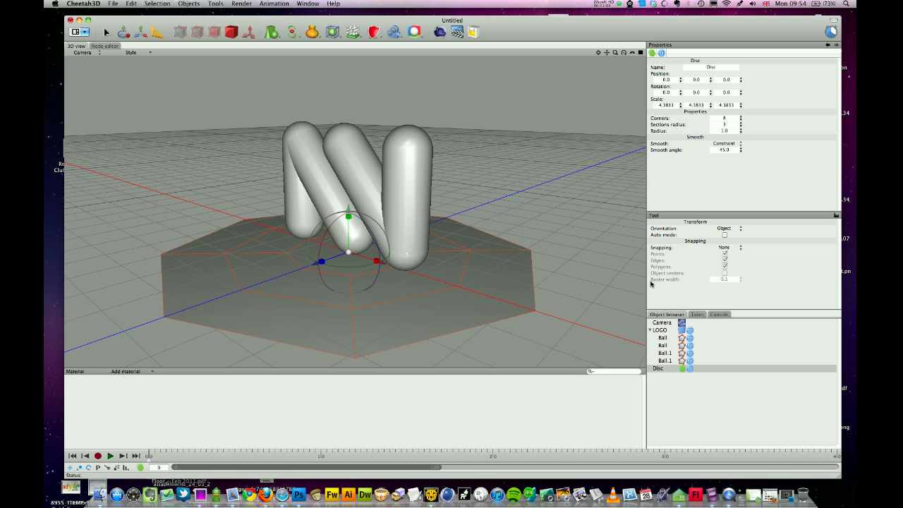
- Set the camera's background colour opacity to 0 for a transparent render background
left_click(683, 323)
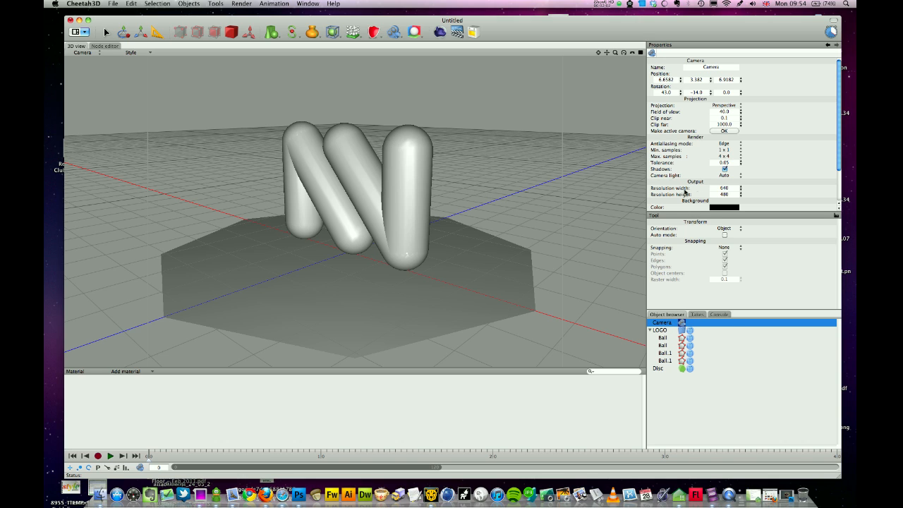
left_click_drag(840, 85, 842, 147)
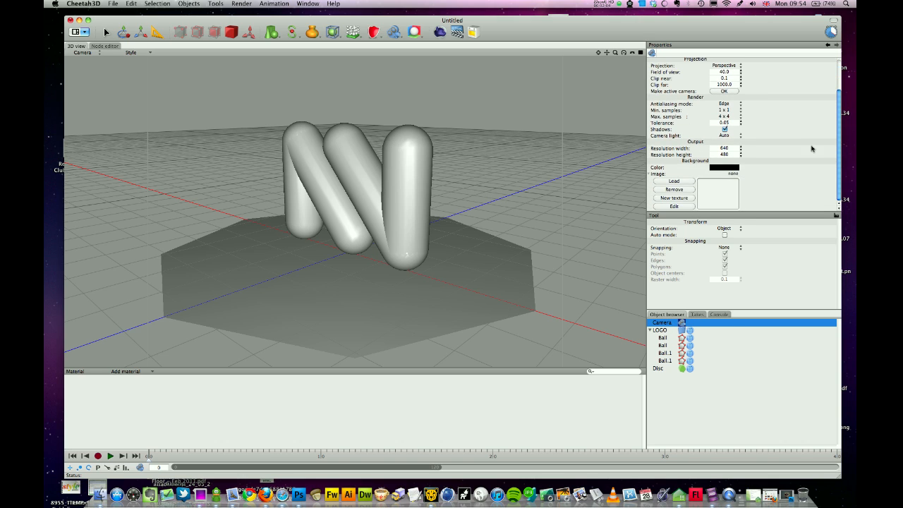
left_click(719, 169)
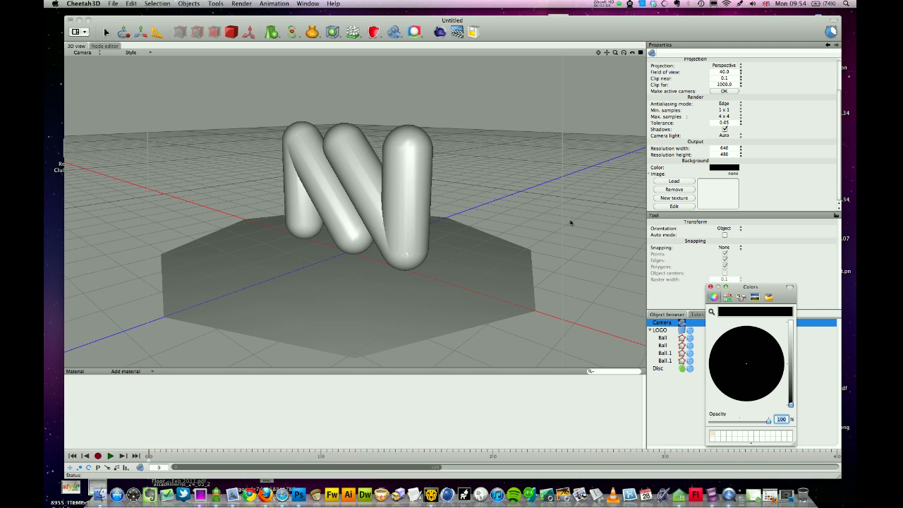
left_click_drag(783, 289, 399, 131)
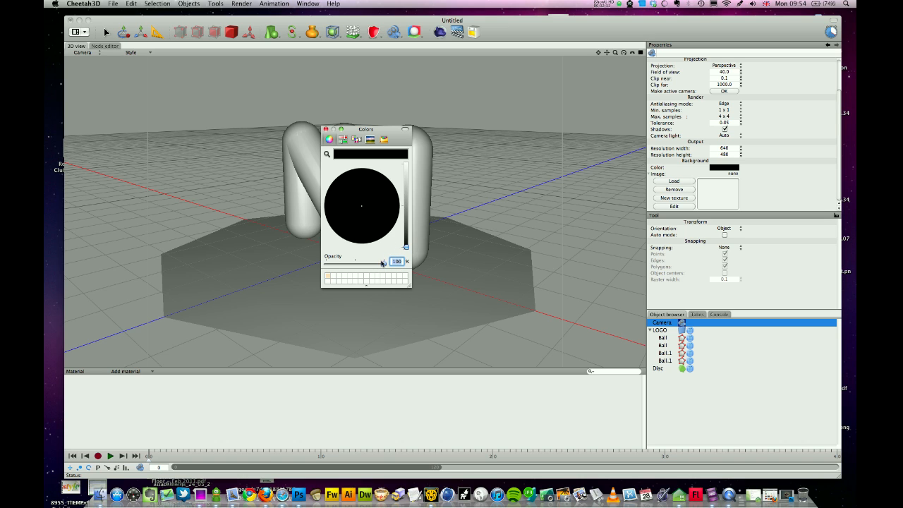
left_click_drag(385, 263, 315, 274)
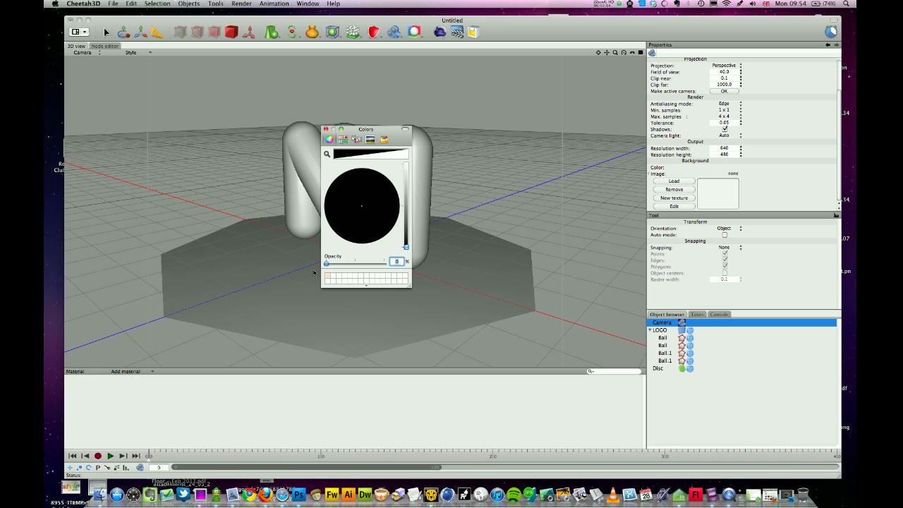
left_click(326, 130)
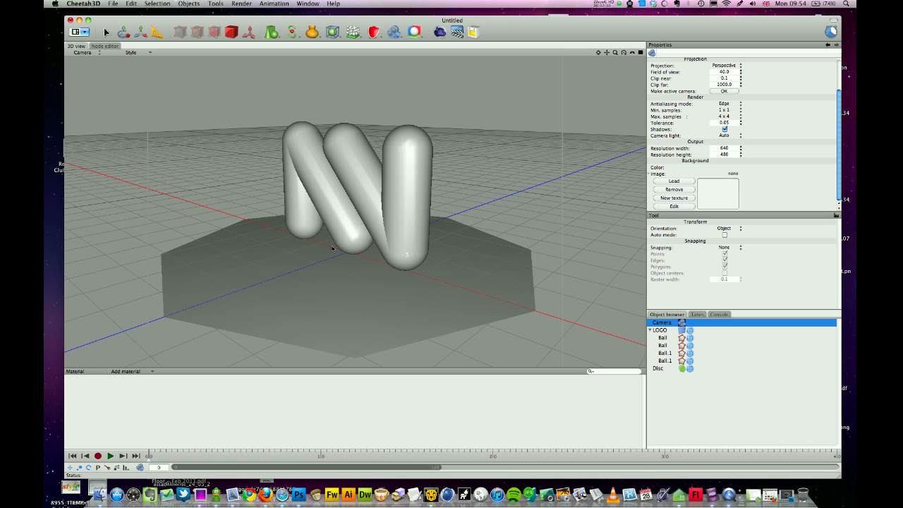
left_click(125, 372)
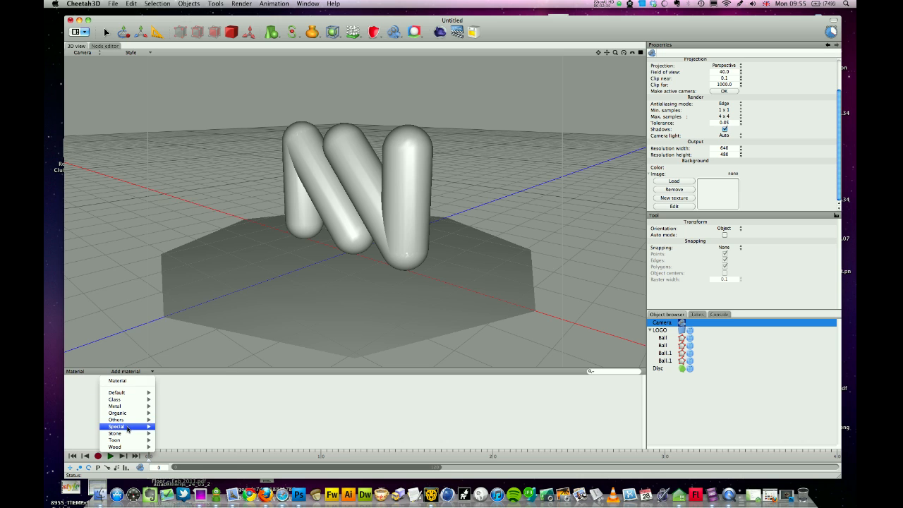
- Add a Shadowmat material and apply it to the disc
mouse_move(125, 428)
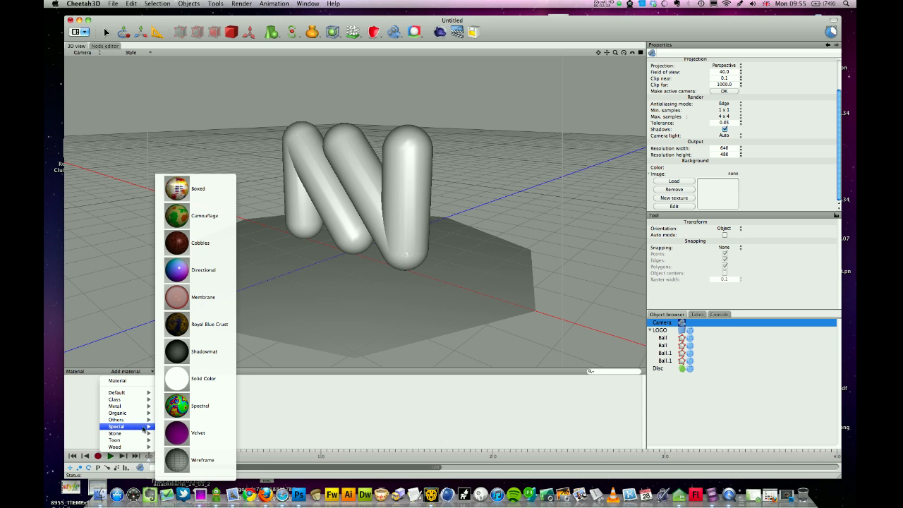
left_click(200, 357)
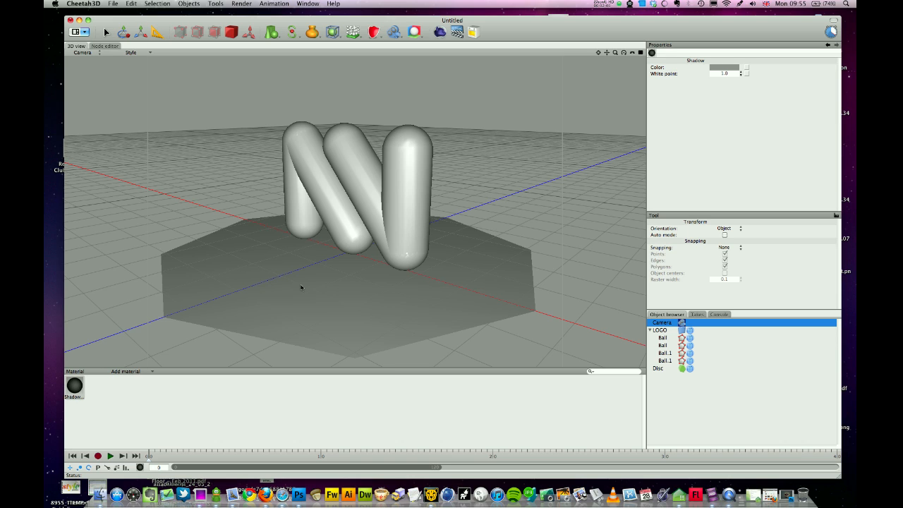
left_click_drag(75, 386, 363, 285)
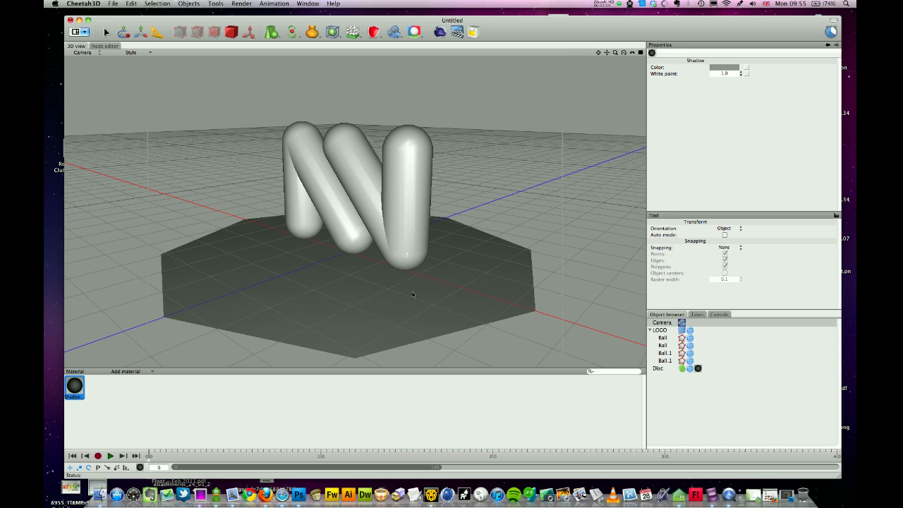
- Rename the disc object to Floor
left_click(660, 369)
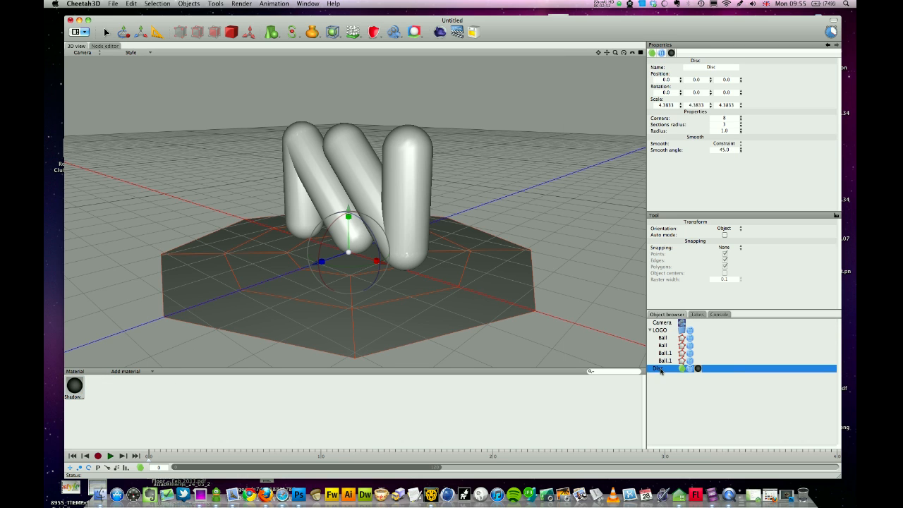
left_click(659, 369)
type("F")
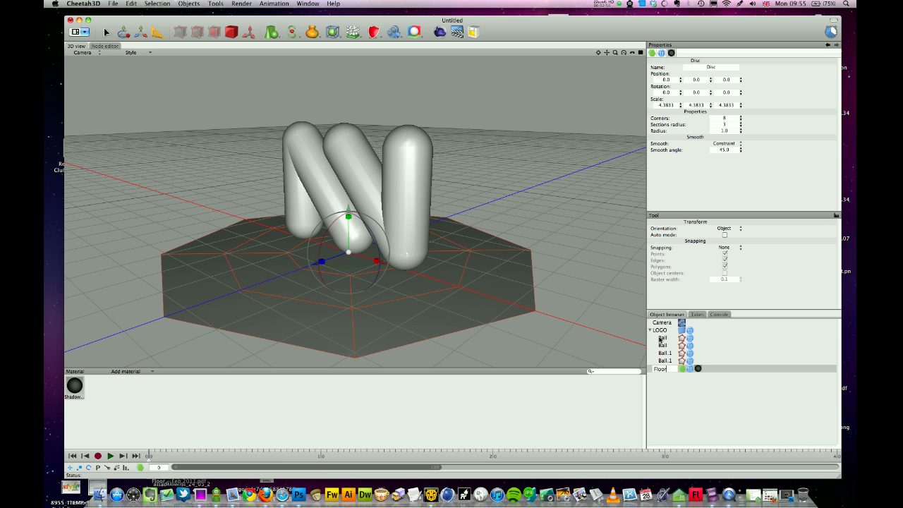
type("loor")
key("Return")
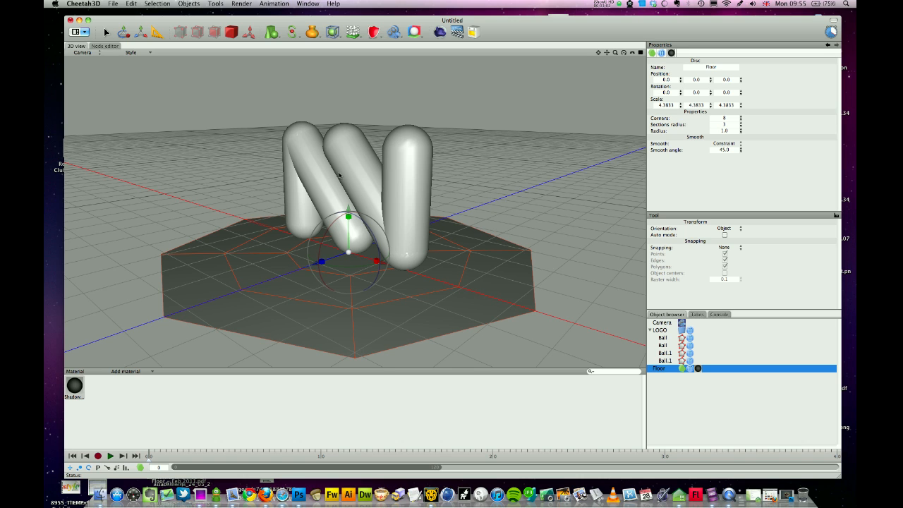
left_click(134, 372)
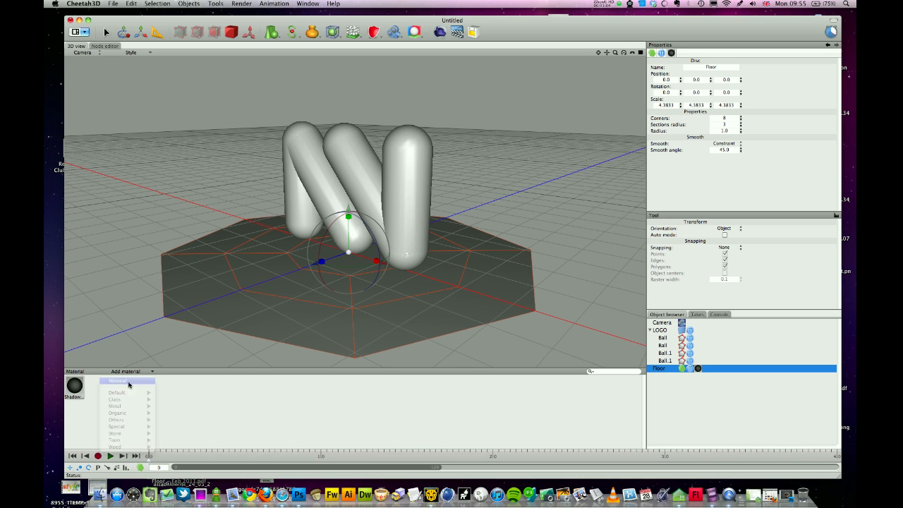
- Create a new material with a green diffuse colour and fresnel reflections enabled
left_click(129, 382)
left_click(723, 69)
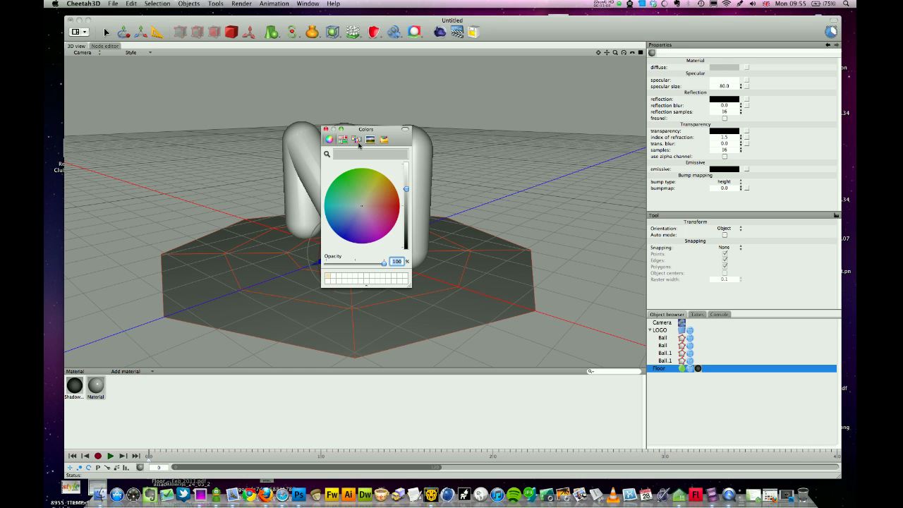
left_click(359, 192)
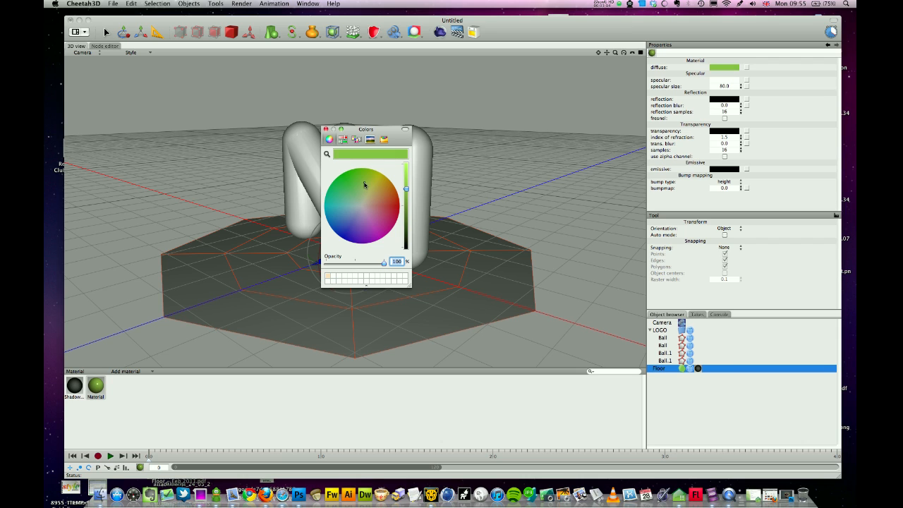
left_click(326, 130)
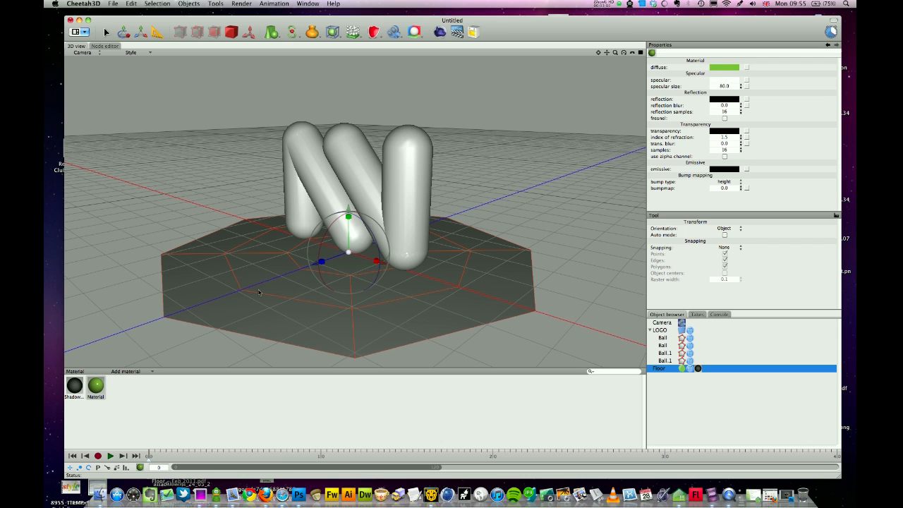
left_click(733, 99)
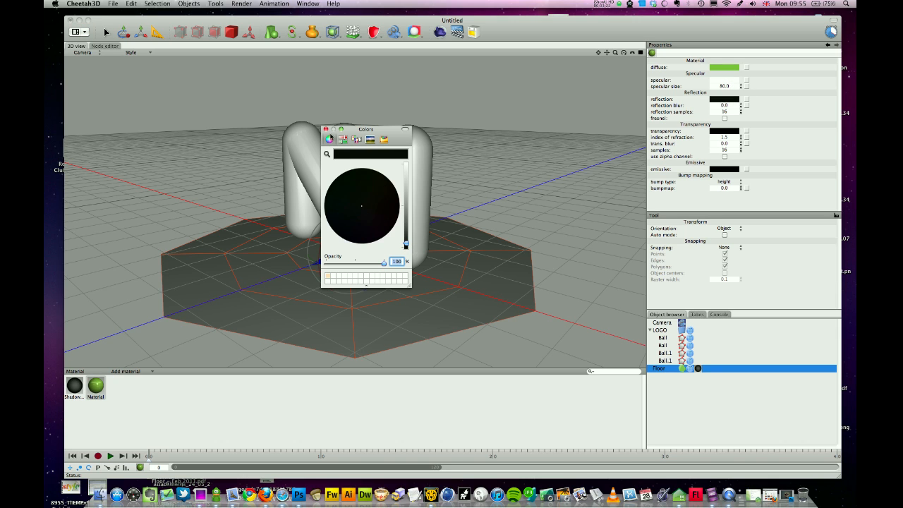
left_click(326, 130)
left_click(725, 117)
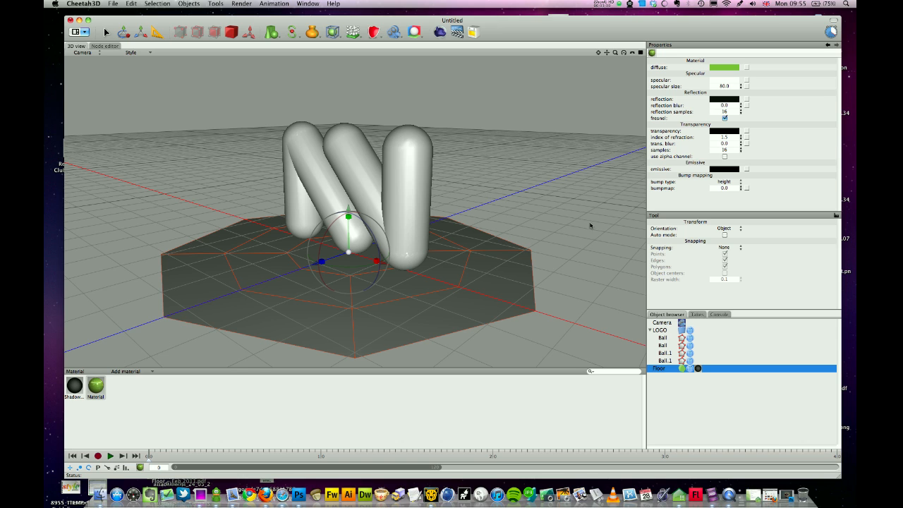
left_click(666, 325)
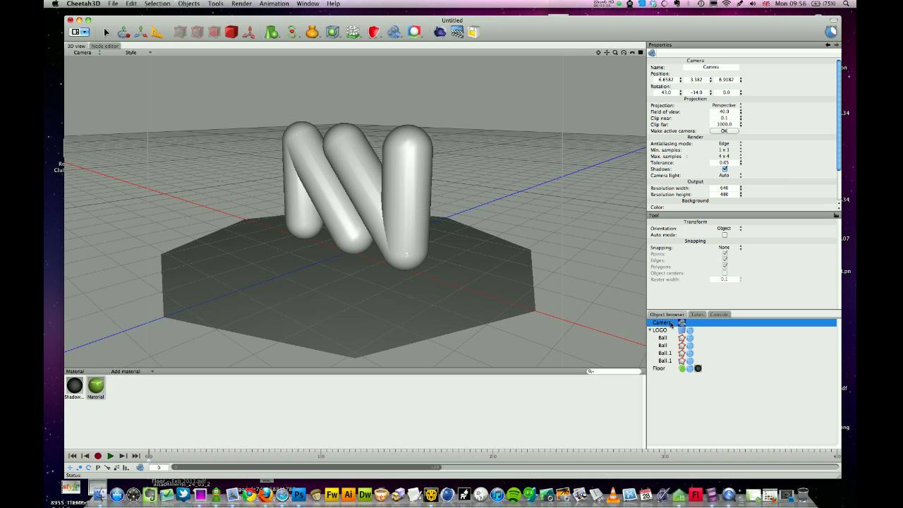
- Give the camera a Radiosity tag and apply the green material to the right, middle, diagonal and left tubes
left_click(414, 34)
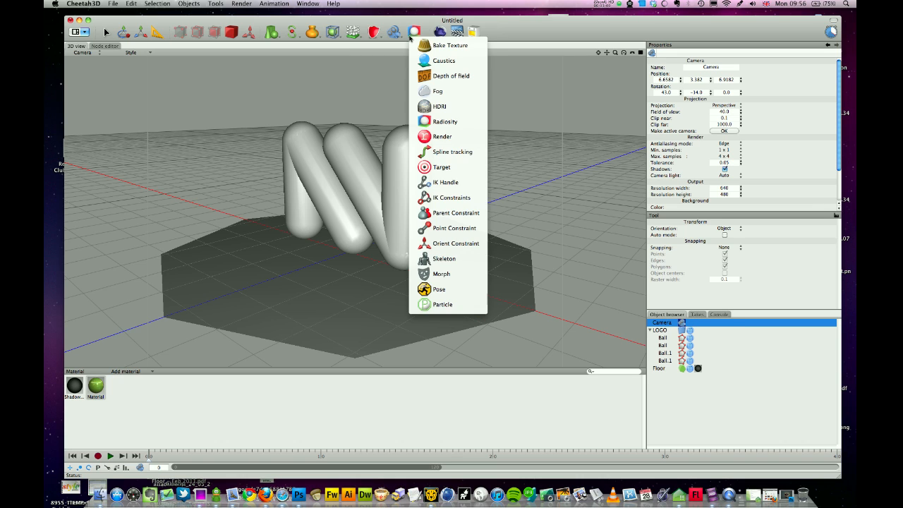
left_click(454, 123)
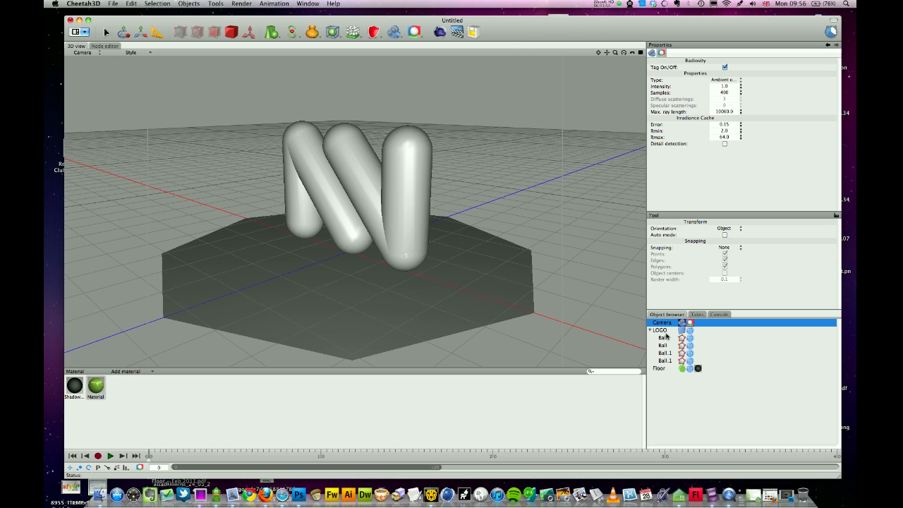
left_click_drag(85, 392, 408, 258)
left_click_drag(101, 385, 361, 200)
left_click_drag(98, 390, 319, 226)
left_click_drag(103, 382, 303, 213)
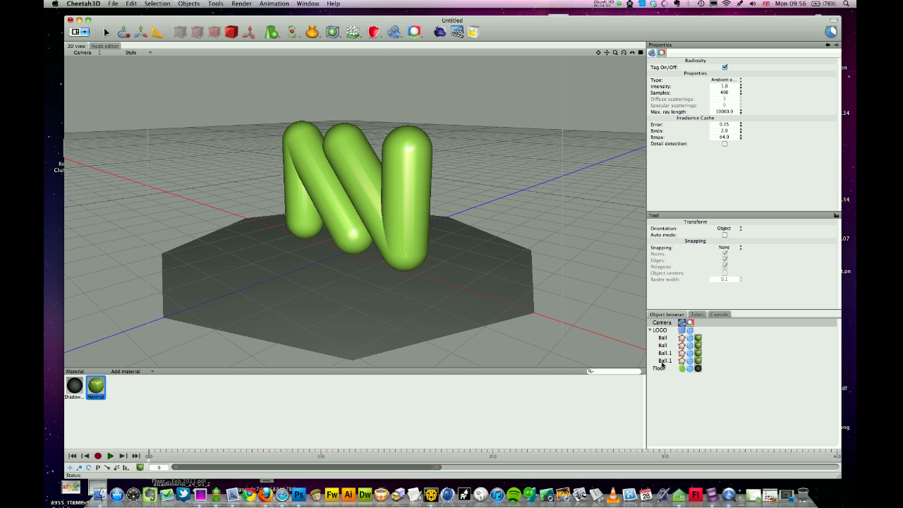
- Run a 640x480 test render (job 224), enlarge it to inspect, then close it
left_click(456, 33)
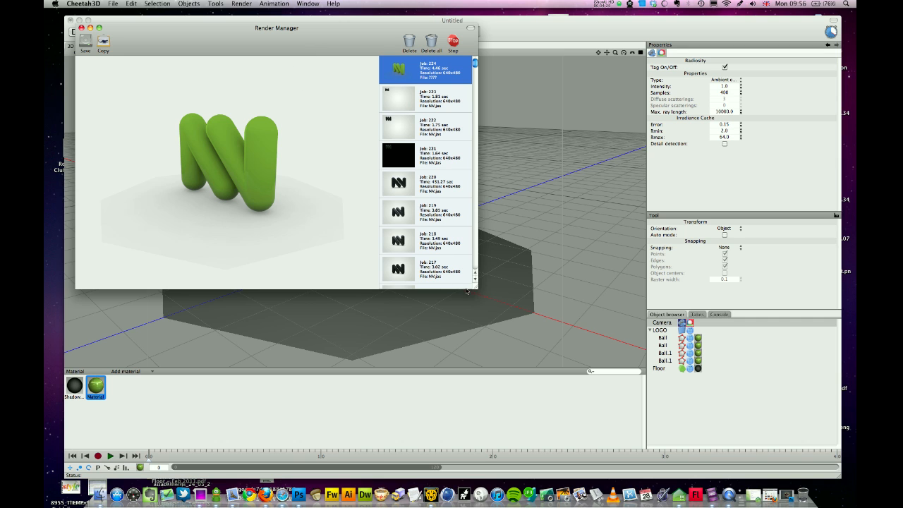
left_click_drag(475, 287, 479, 300)
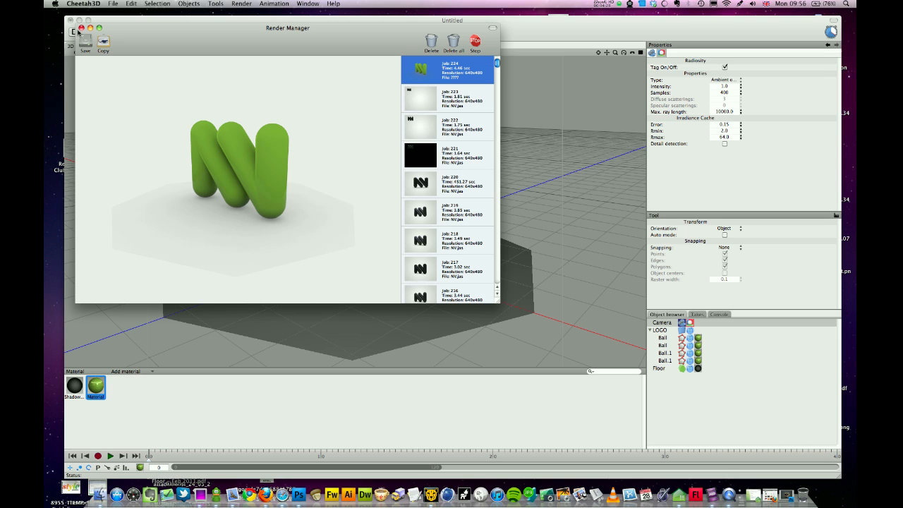
left_click(81, 28)
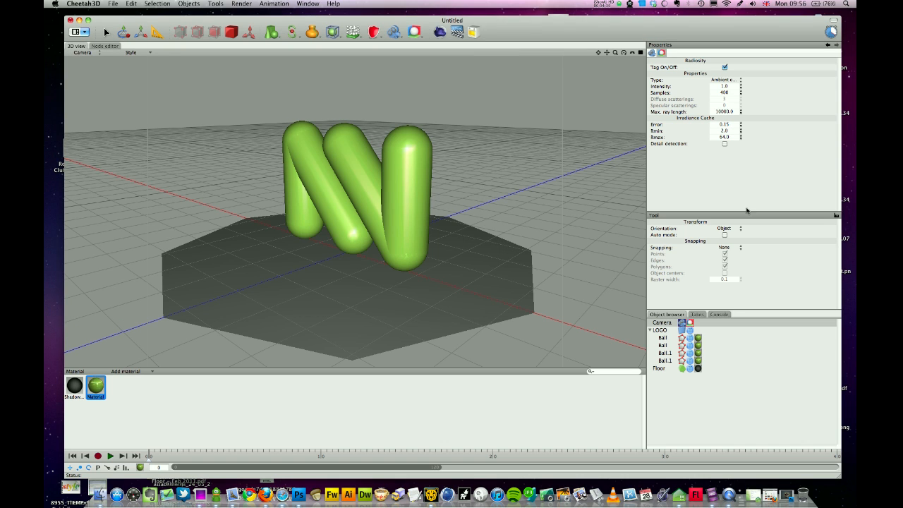
left_click(676, 323)
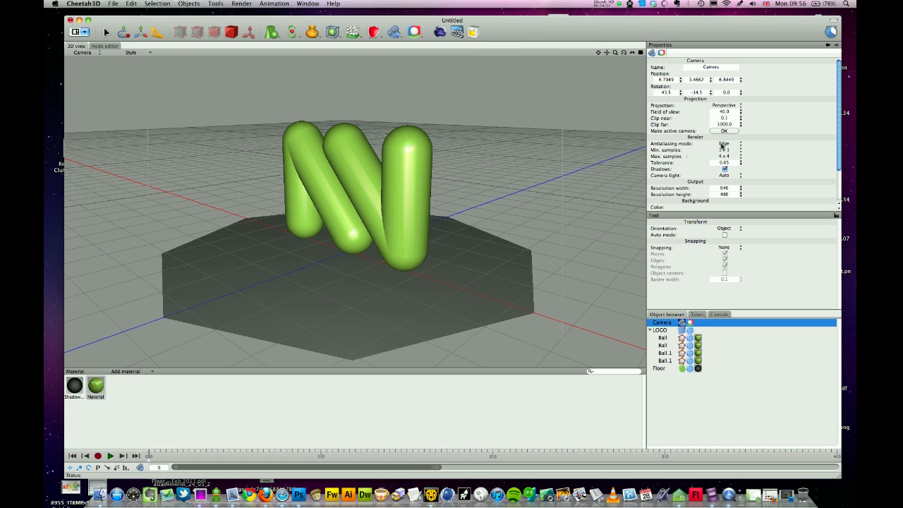
- Set the camera resolution to 1280 x 980 and start render job 225
left_click(711, 191)
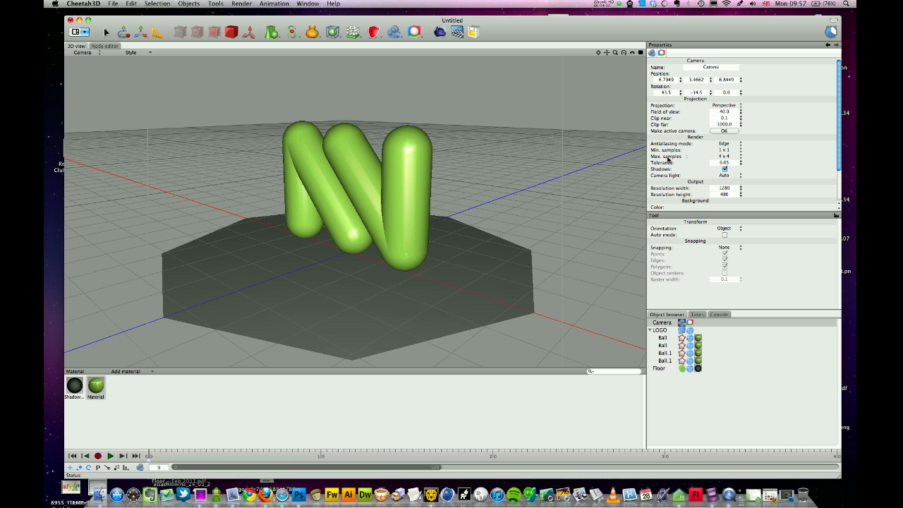
key("Tab")
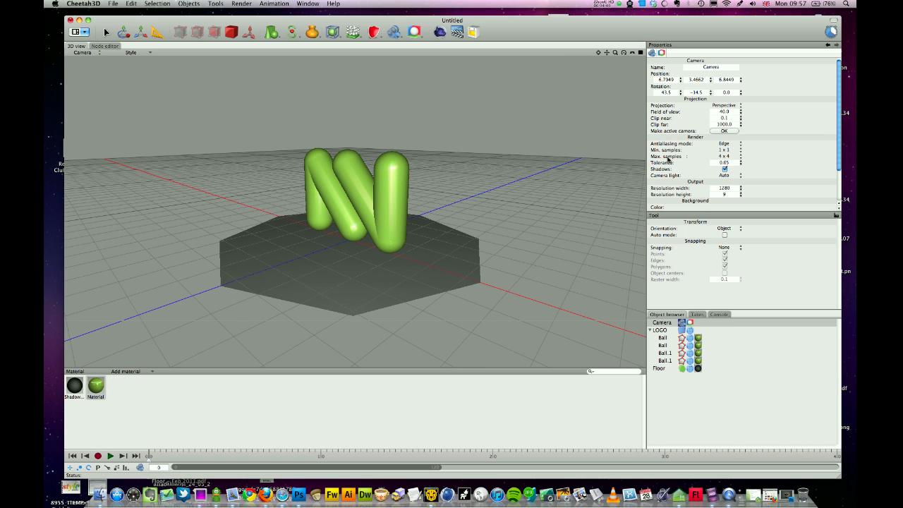
type("980")
key("Return")
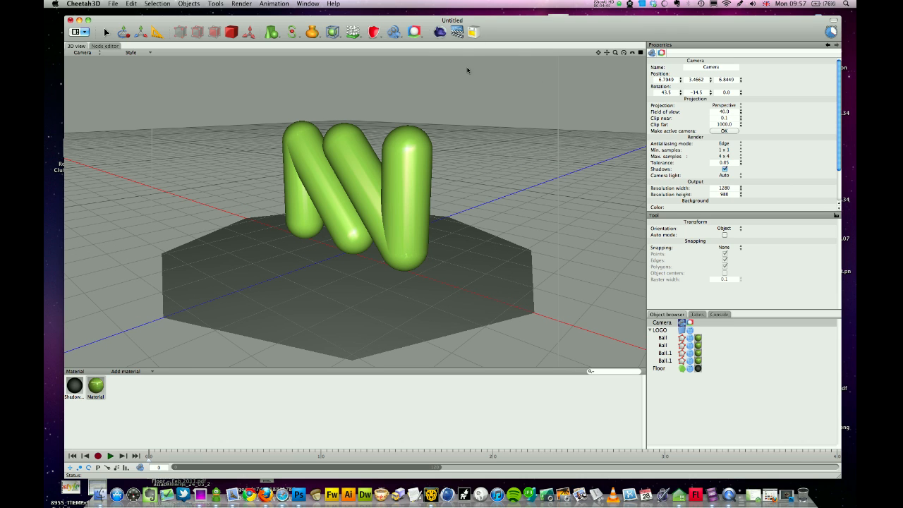
left_click(439, 32)
- Enlarge and reposition the Render Manager to view the finished 1280x980 render, then close it
left_click_drag(497, 302, 737, 419)
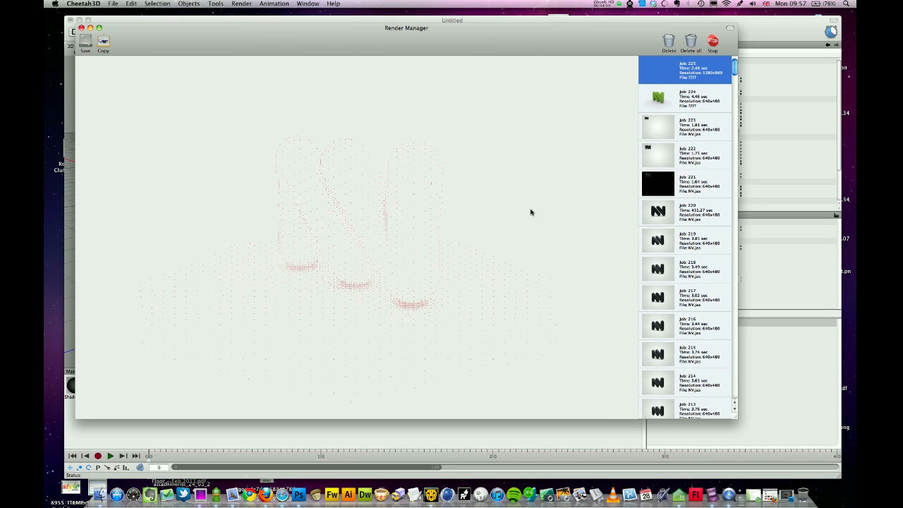
left_click_drag(394, 47, 389, 41)
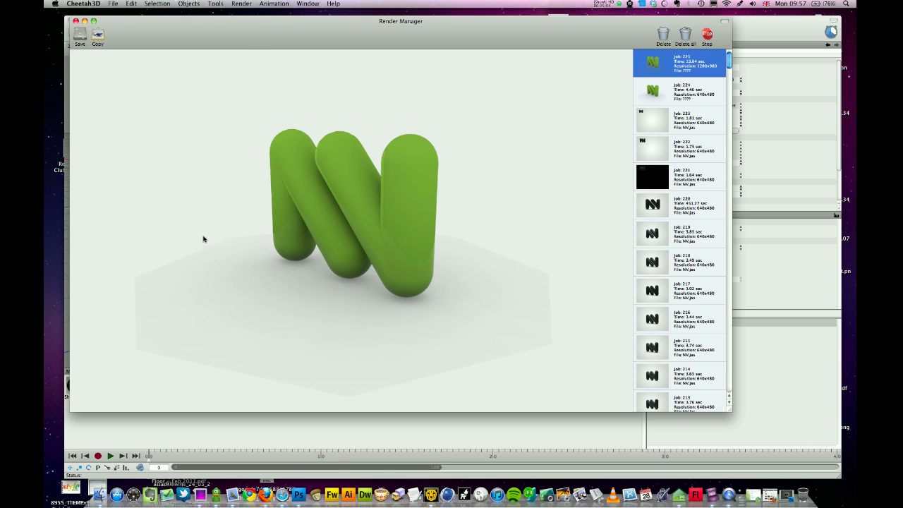
left_click(76, 21)
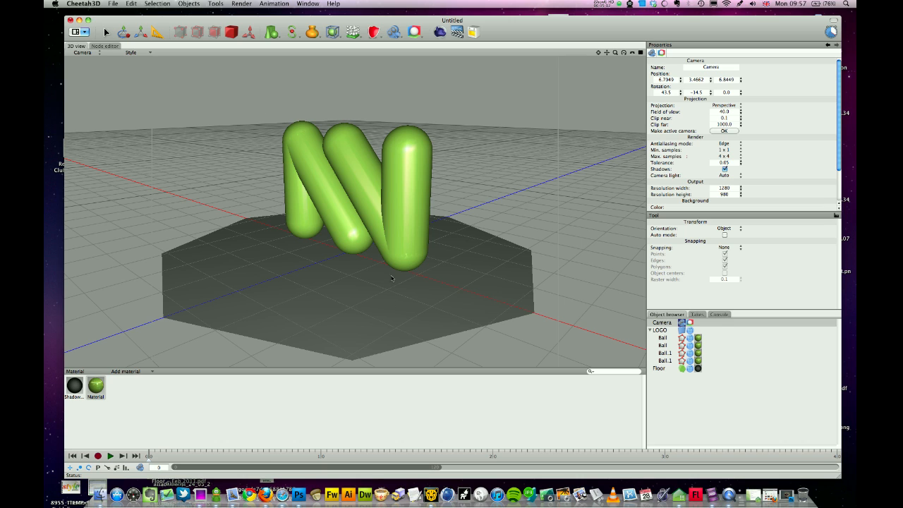
- Set the Shadow material's white point to 0.9 and render the scene again
left_click(75, 388)
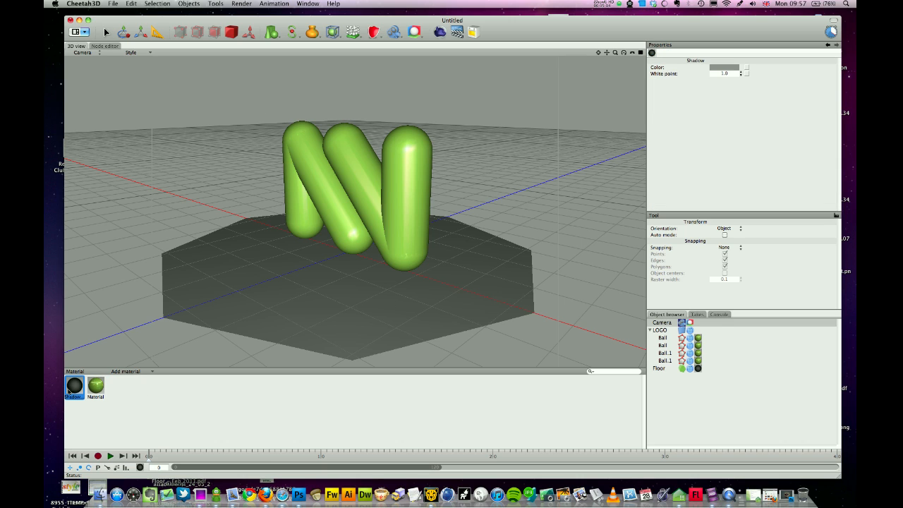
left_click(727, 73)
key("Return")
left_click(439, 32)
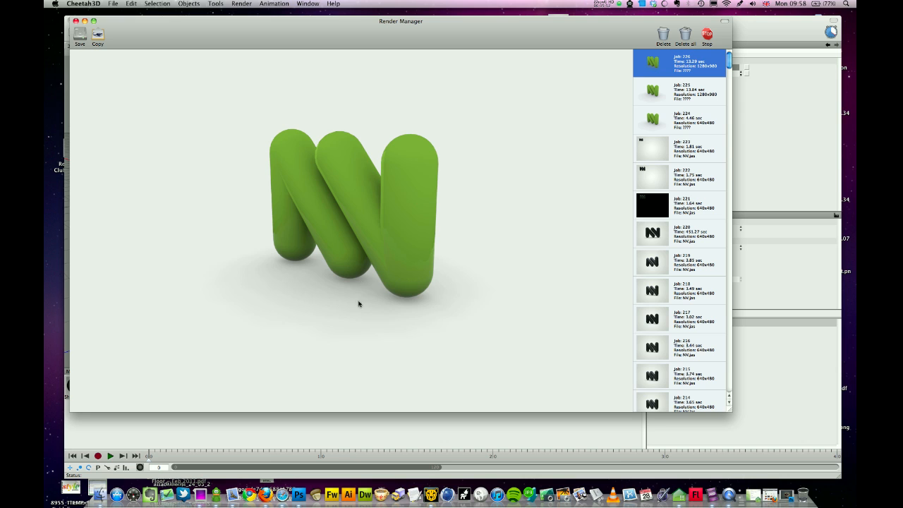
- Nudge the Render Manager aside to check finished job 226, then close it
left_click_drag(276, 38, 290, 60)
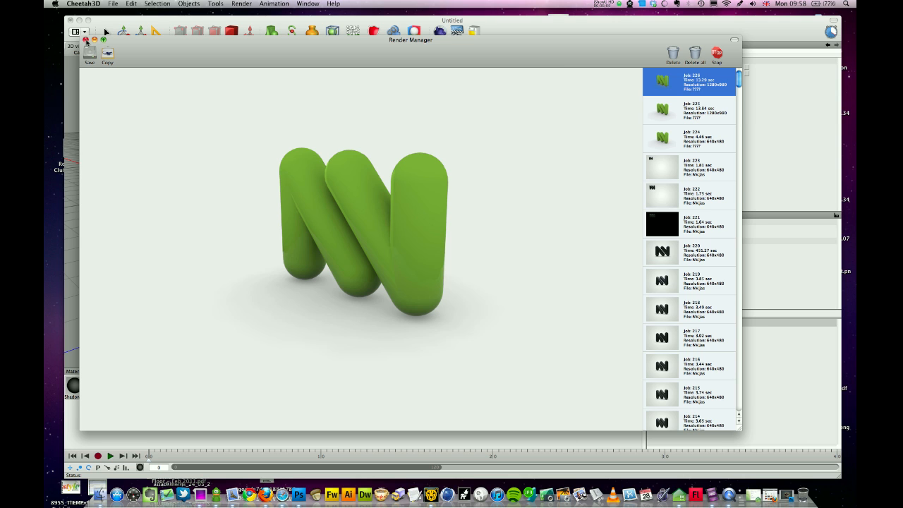
left_click(85, 39)
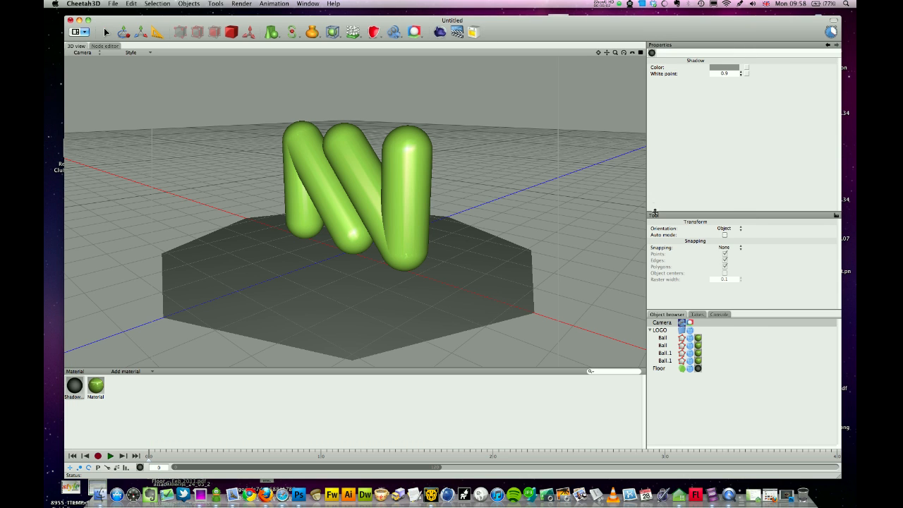
- Select the Camera and scroll to its Background settings, then bring Photoshop forward with old-robot.psd
left_click(682, 324)
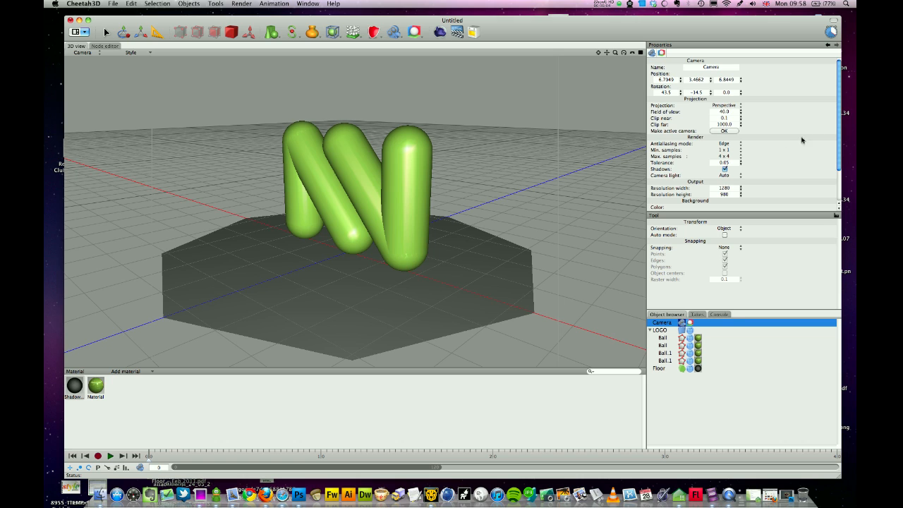
left_click_drag(838, 138, 831, 180)
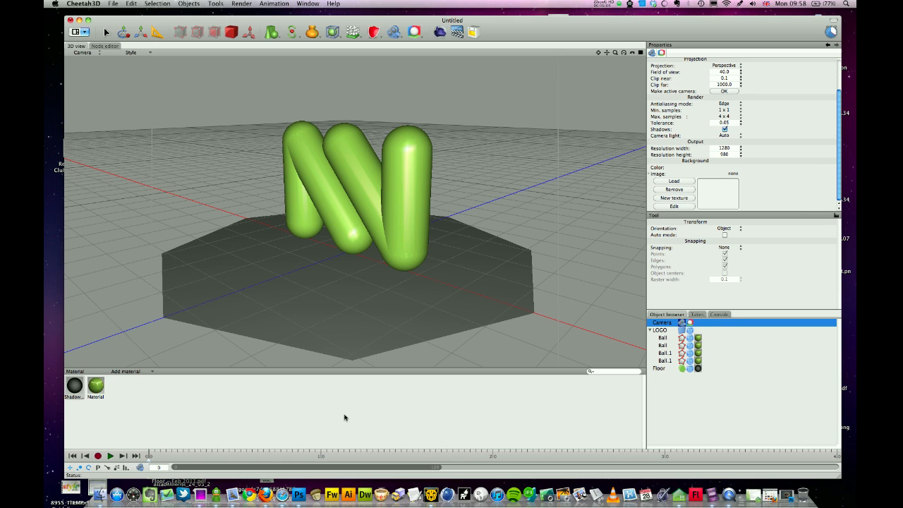
left_click(299, 495)
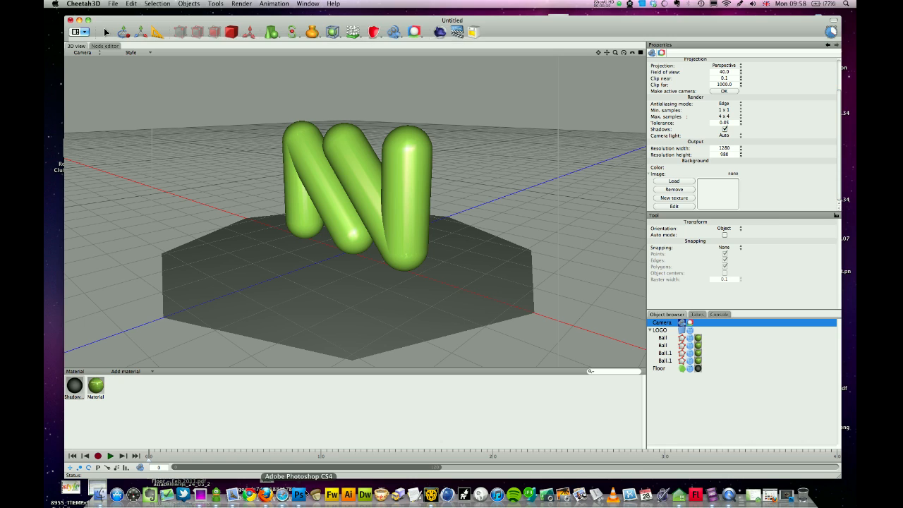
left_click_drag(102, 46, 121, 53)
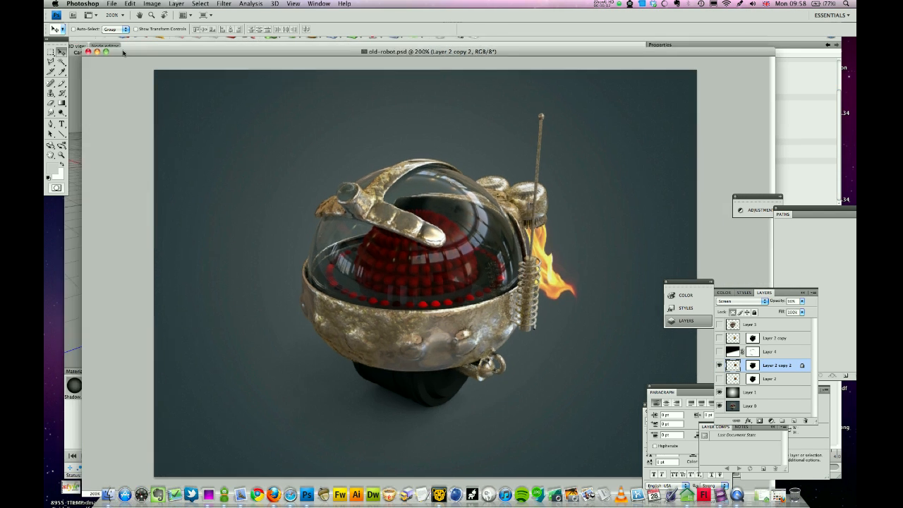
- Close old-robot.psd and create a new 800x600 pixel transparent document centred on screen
left_click(87, 53)
left_click(111, 3)
left_click(116, 19)
key("Tab")
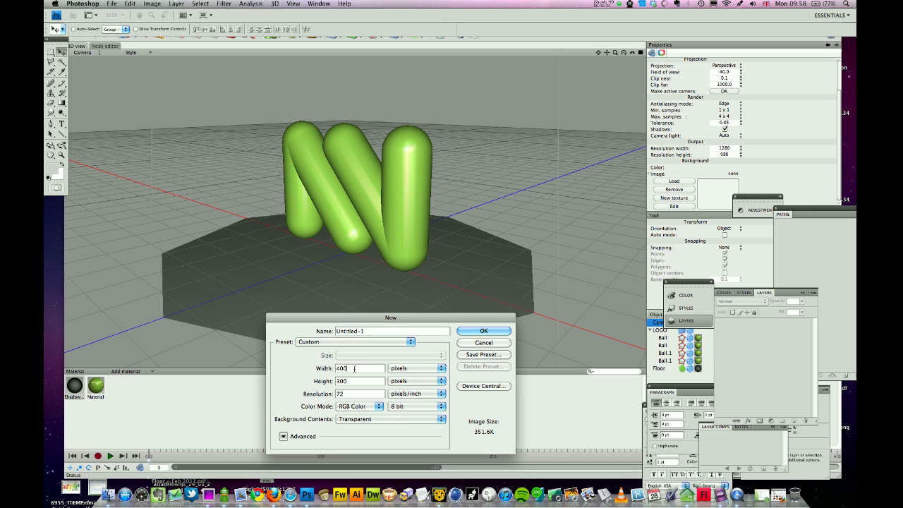
type("800")
key("Tab")
type("600")
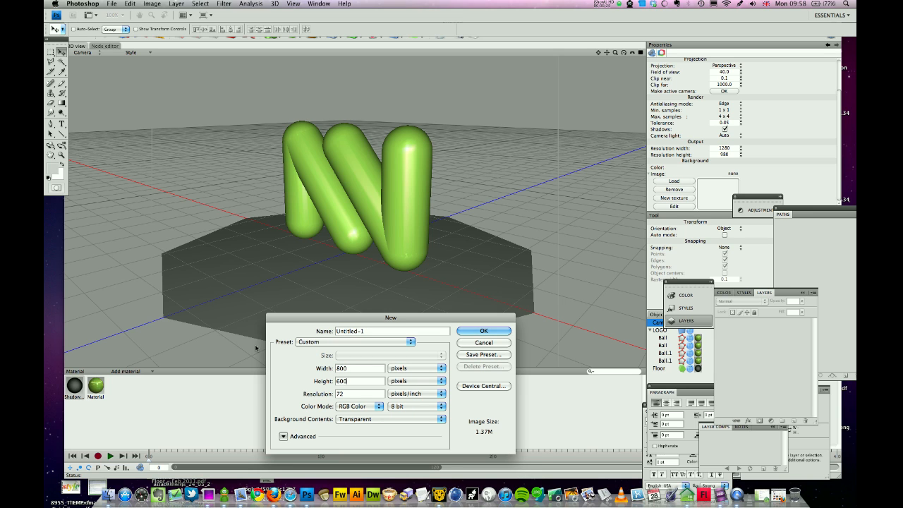
key("Return")
left_click_drag(292, 42, 425, 166)
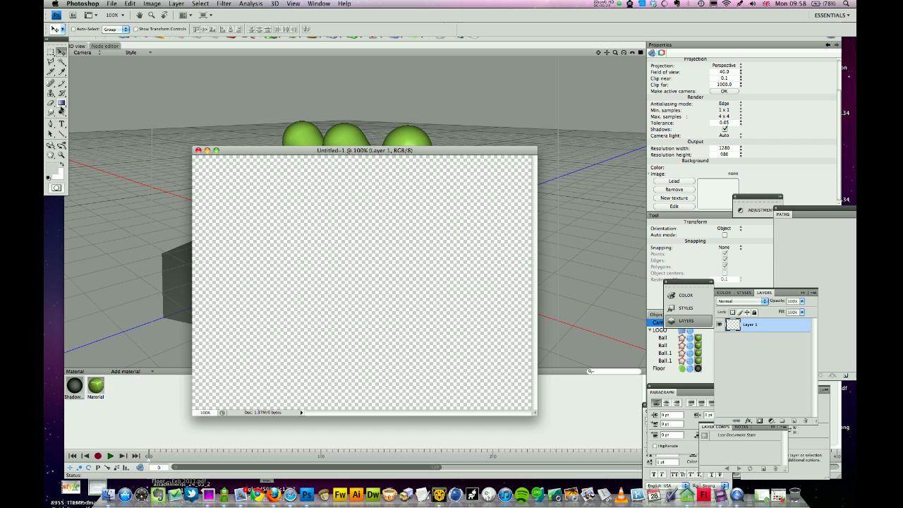
left_click(62, 103)
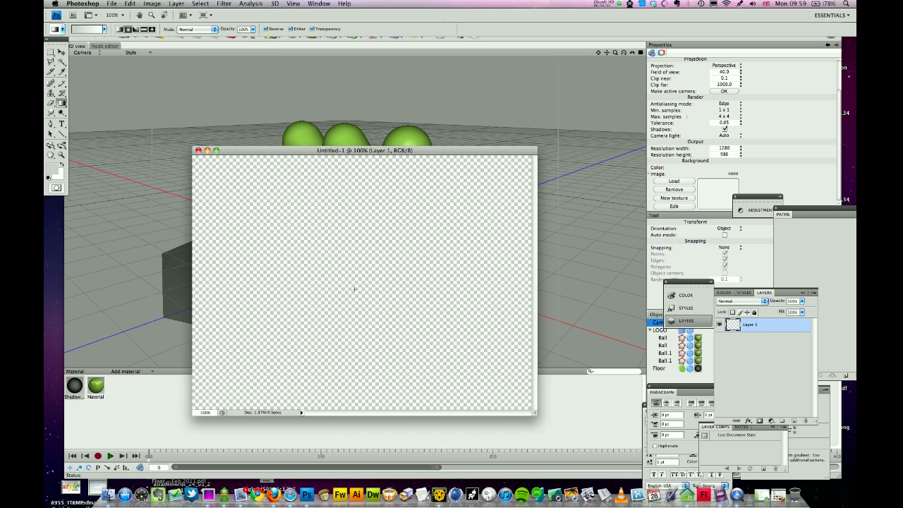
- Fill the canvas with a white-to-grey radial gradient, save it as background.psd, and close it
left_click_drag(360, 278, 531, 159)
left_click_drag(364, 281, 560, 128)
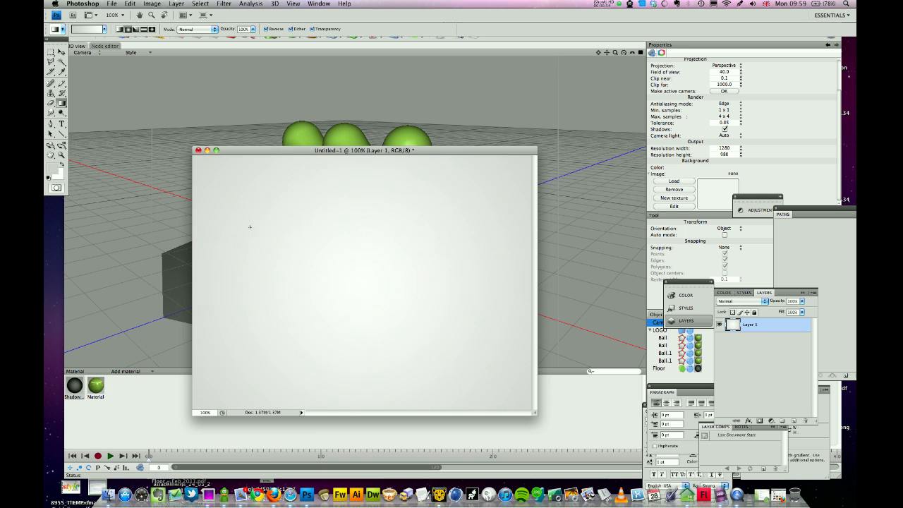
left_click(111, 3)
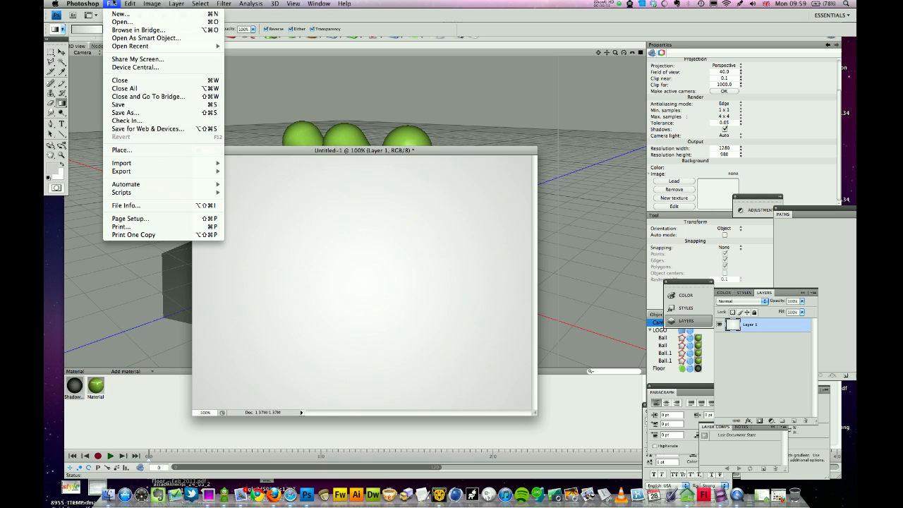
left_click(126, 112)
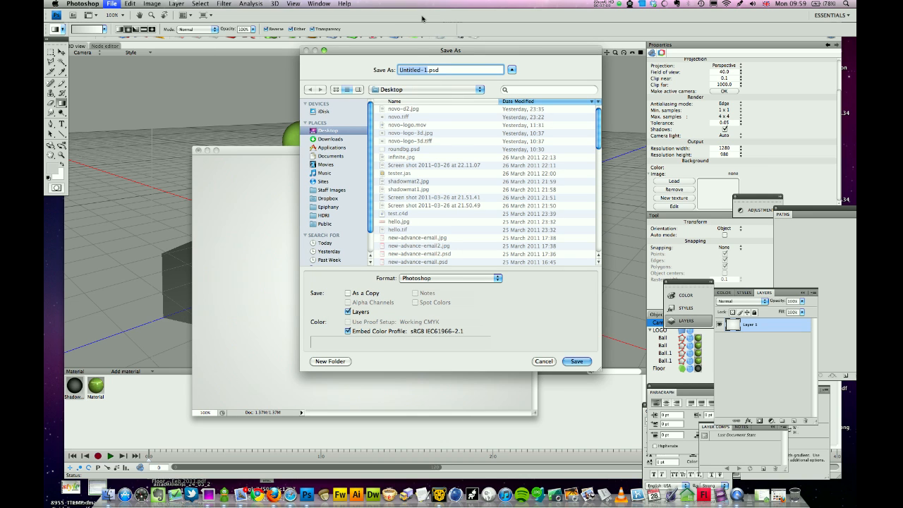
type("background")
key("Return")
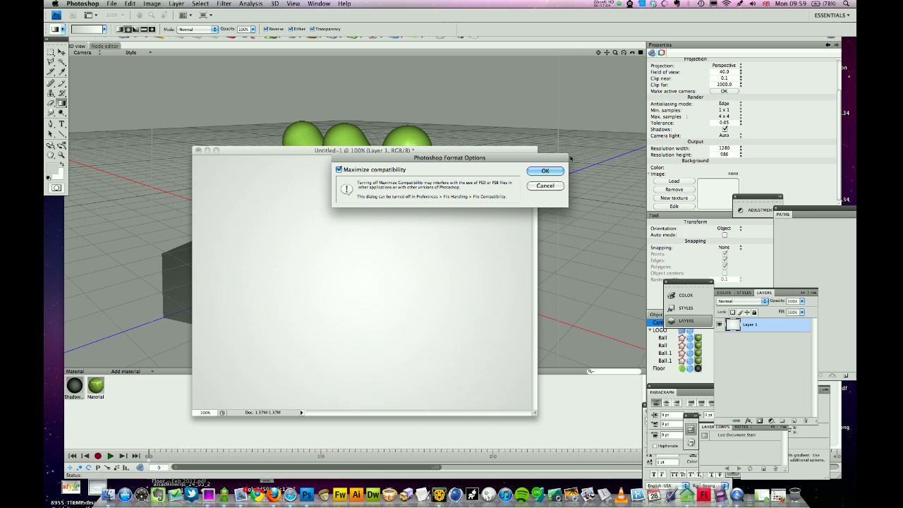
left_click(553, 173)
left_click(198, 151)
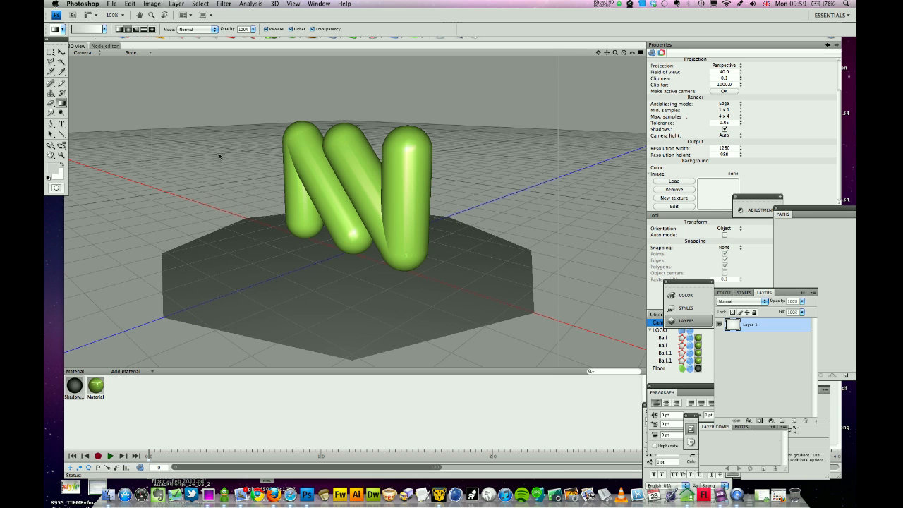
left_click(530, 117)
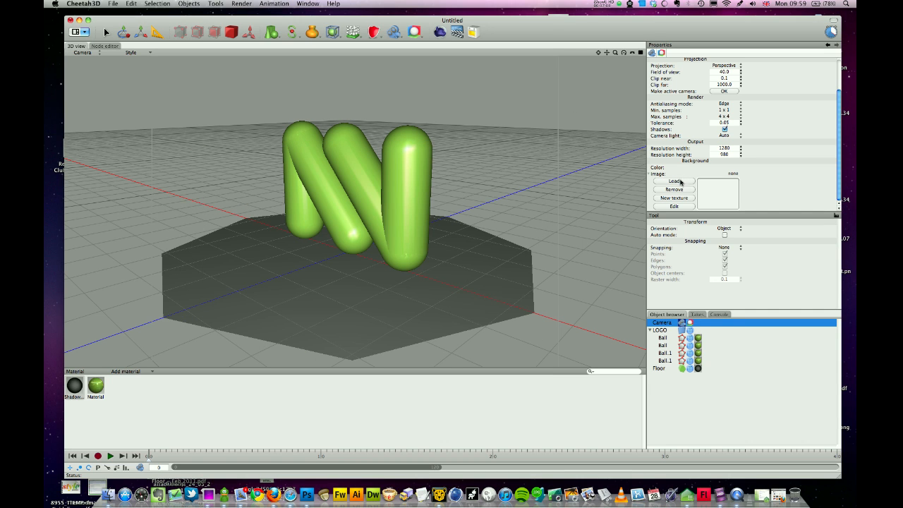
- Load background.psd from the Desktop as the Camera's background image
left_click(681, 181)
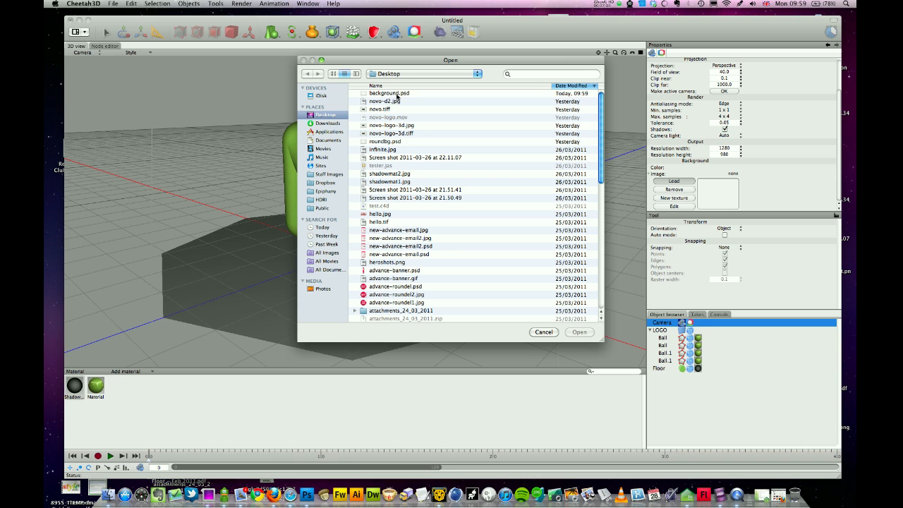
left_click(387, 94)
left_click(580, 332)
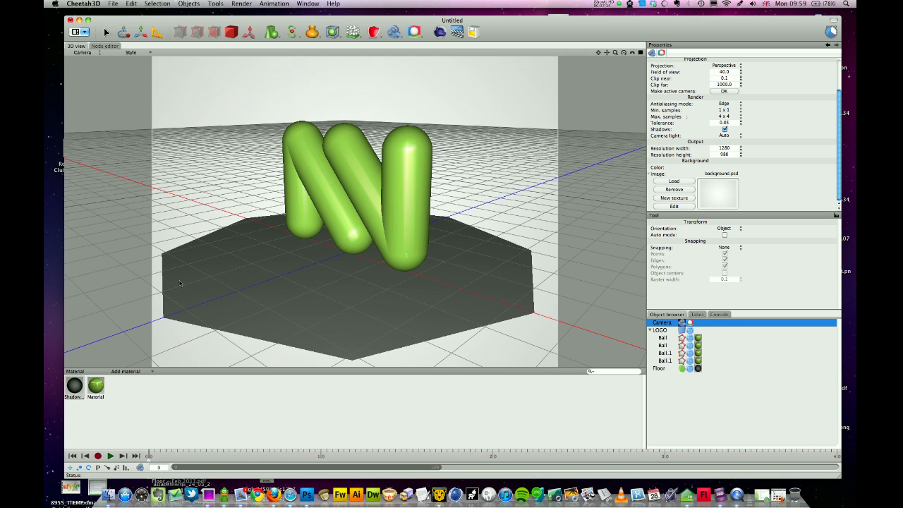
left_click(244, 497)
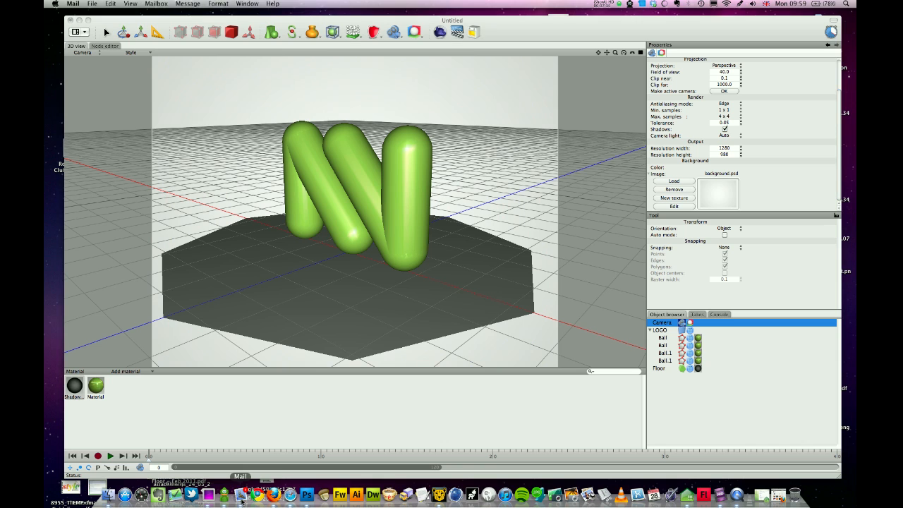
left_click(551, 33)
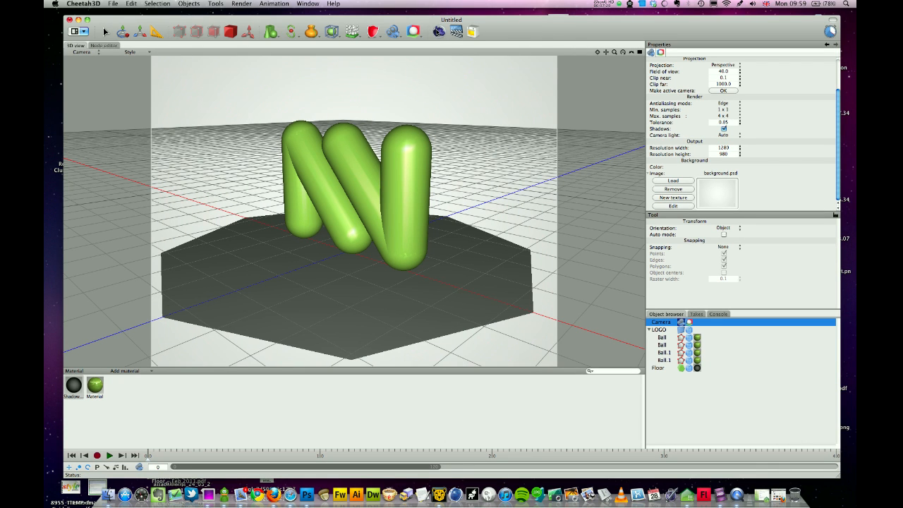
- Render job 227 with the gradient backdrop, compare it against job 226, then close the Render Manager
left_click(438, 31)
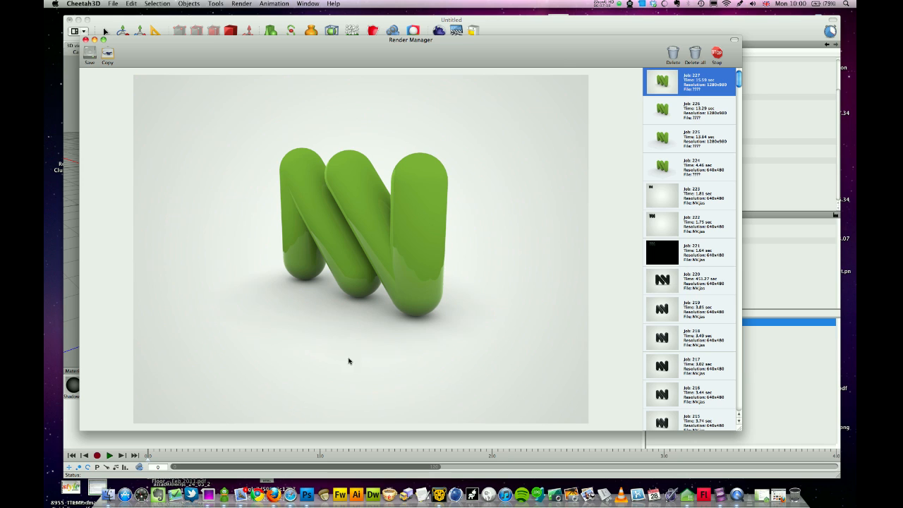
left_click(667, 113)
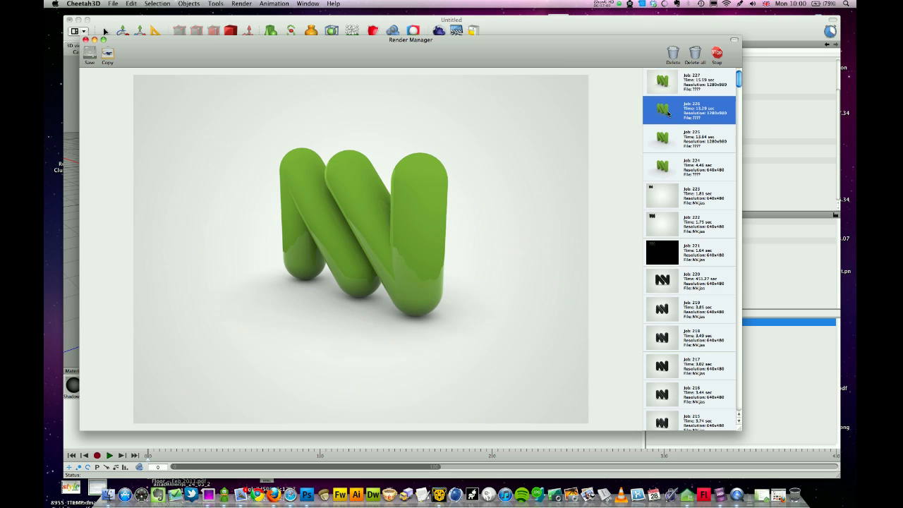
left_click(688, 83)
left_click(661, 114)
left_click(665, 91)
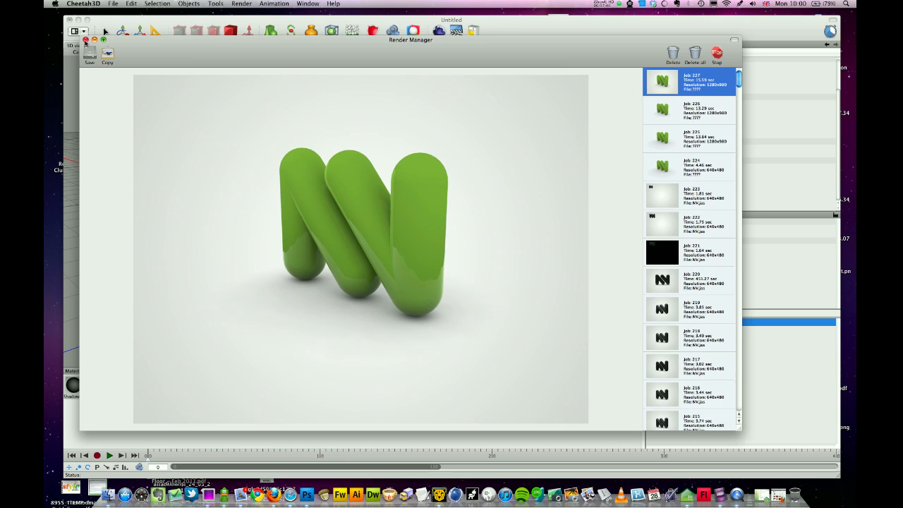
left_click(85, 39)
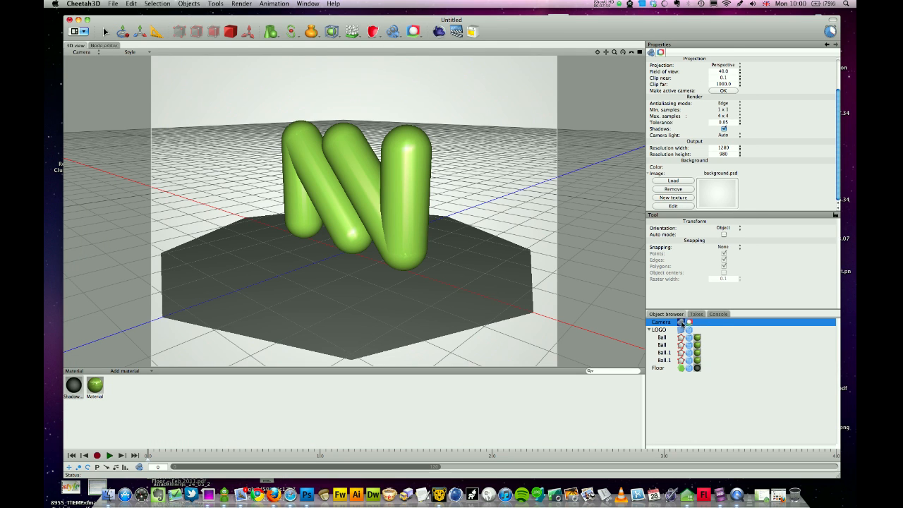
left_click(414, 32)
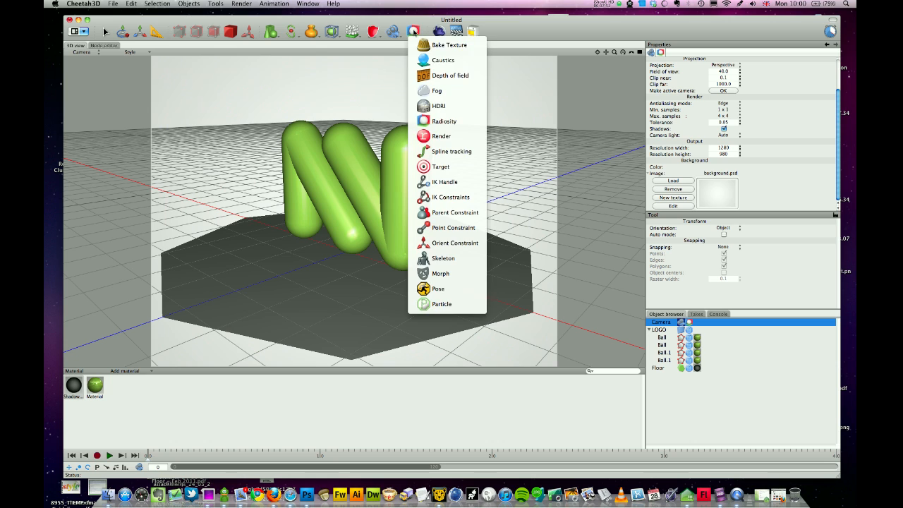
- Add an HDRI tag using oldtown_pano_small.hdr to the Camera, with Background unchecked
left_click(455, 106)
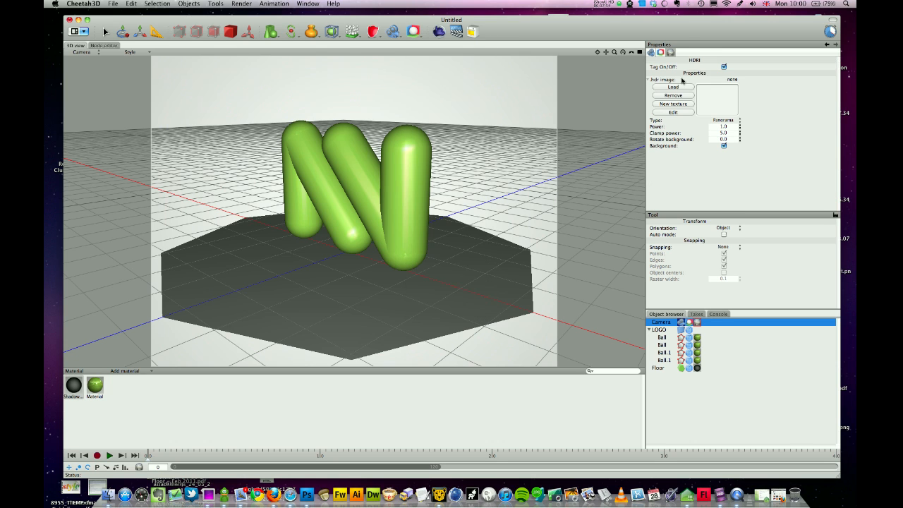
left_click(677, 86)
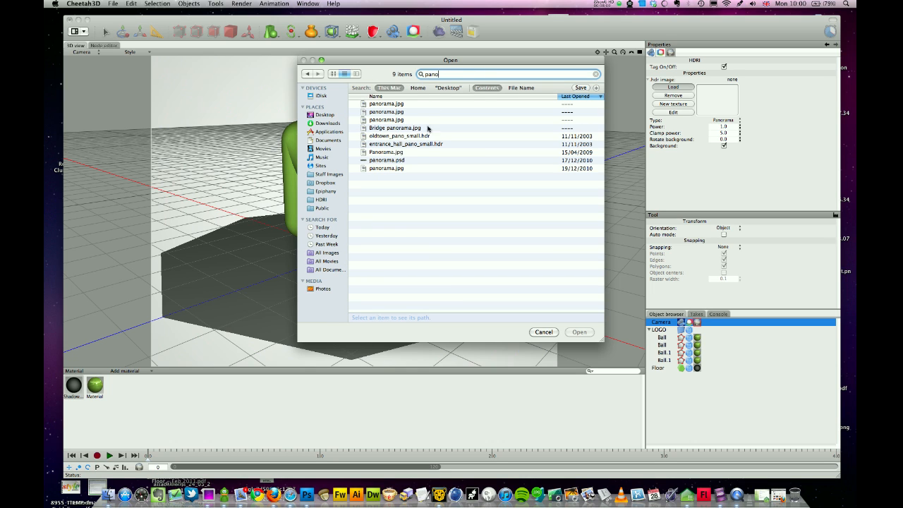
left_click(401, 145)
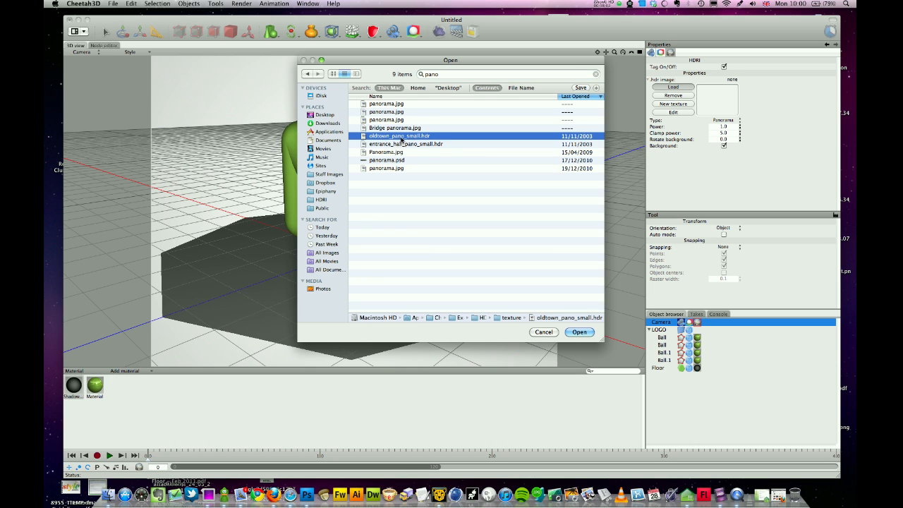
left_click(583, 332)
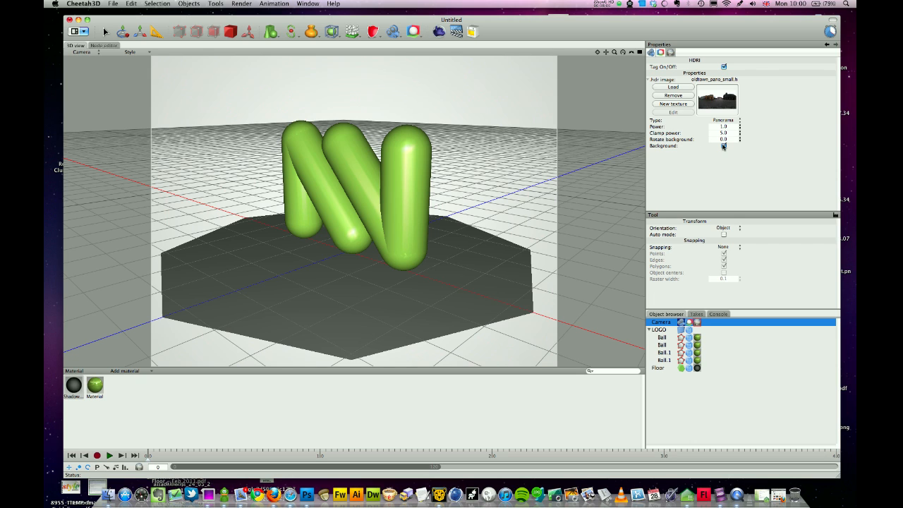
left_click(724, 146)
- Render the HDRI-lit scene as job 228, then close the Render Manager
left_click(439, 31)
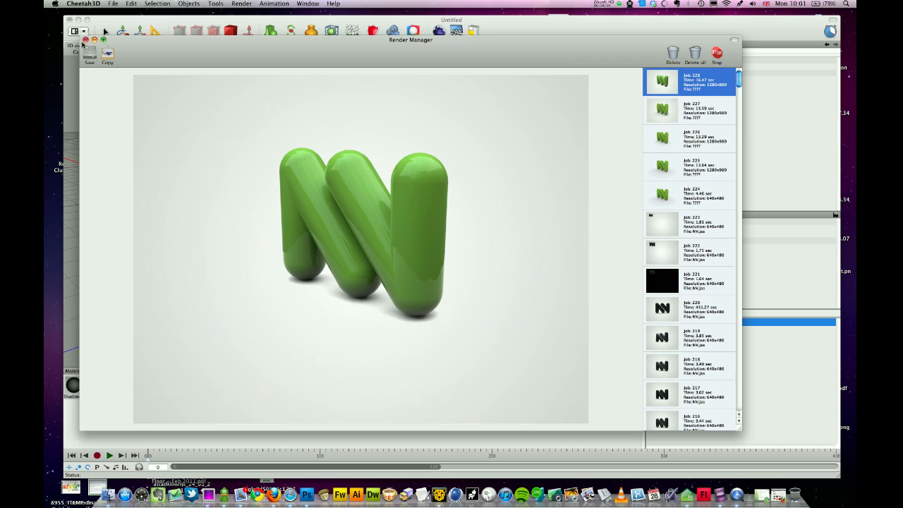
left_click(85, 39)
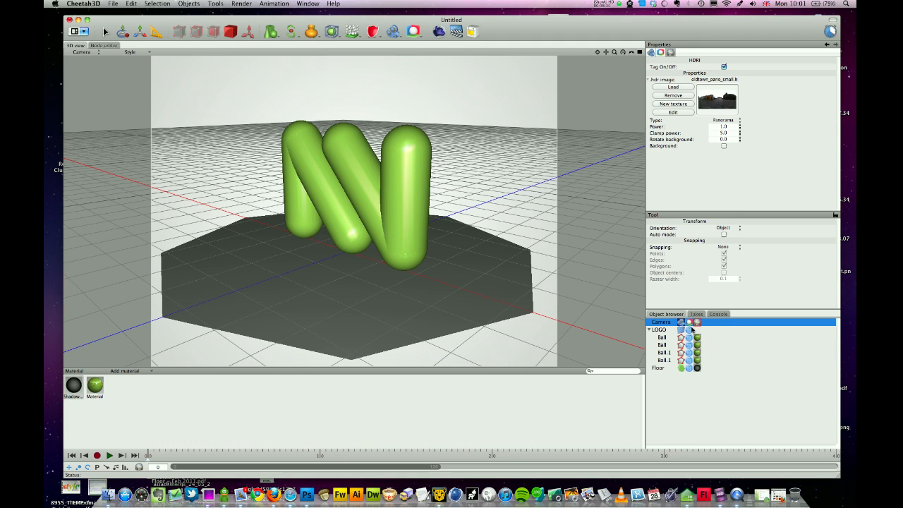
- Set the Shadow material's white point to 1.1 and start a fresh render
left_click(75, 386)
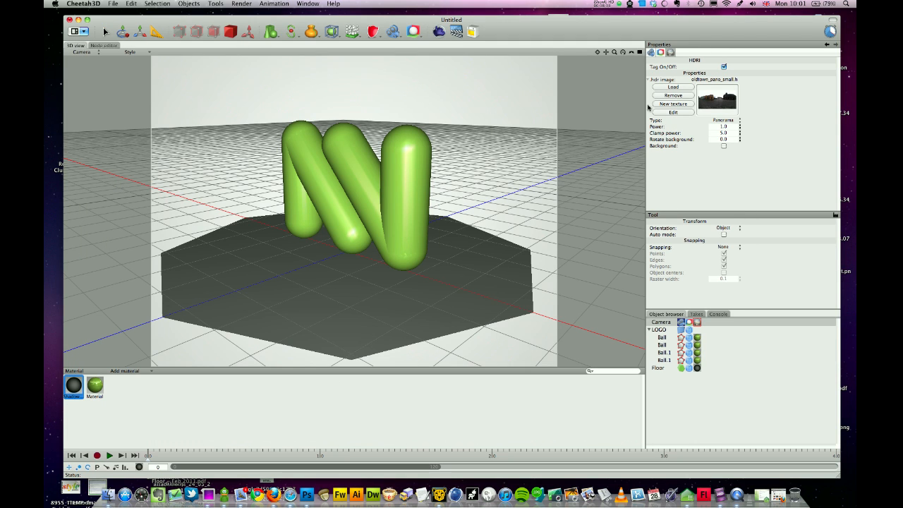
left_click(708, 74)
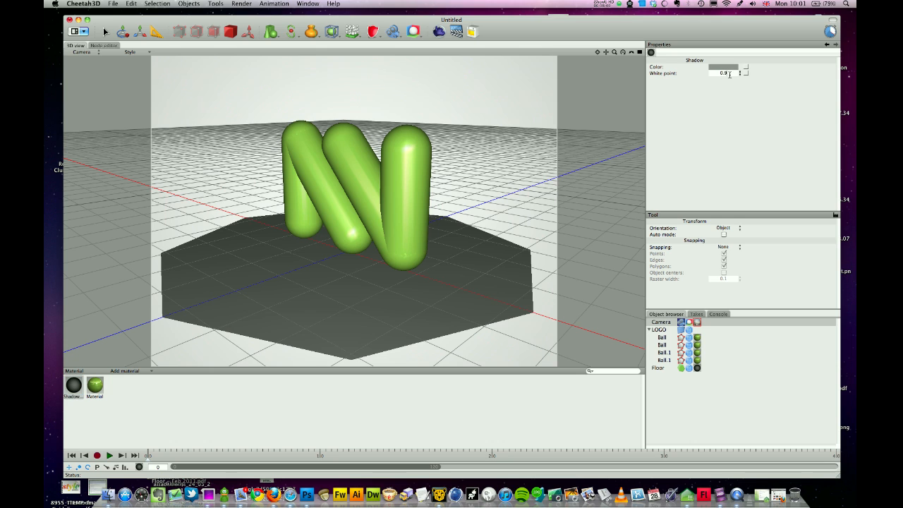
left_click(439, 31)
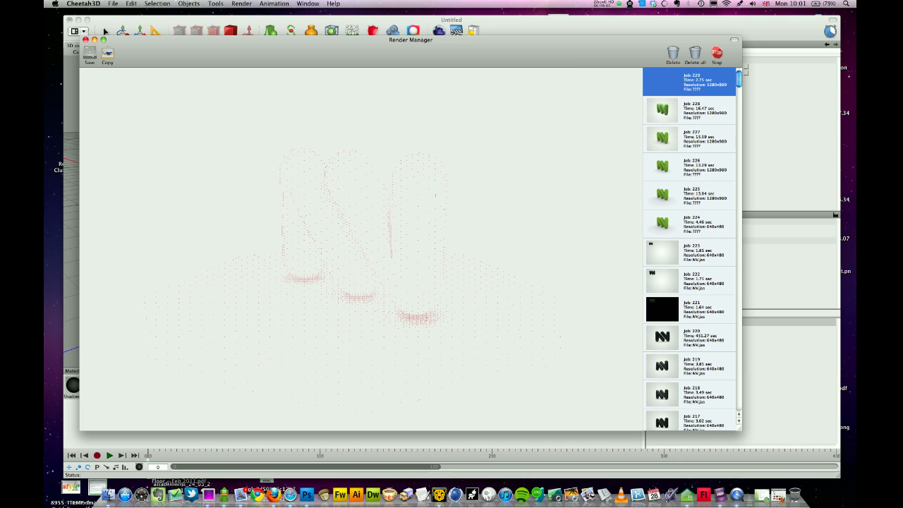
key("super+Tab")
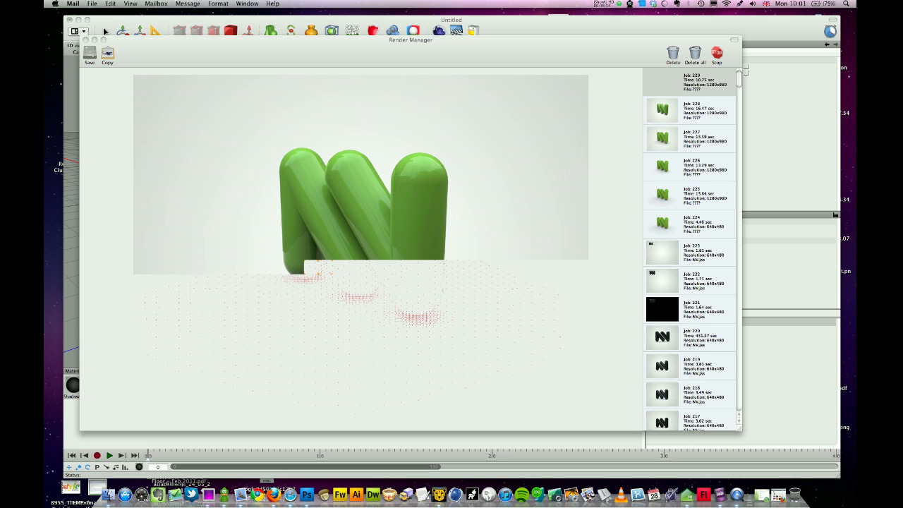
- Compare finished render job 229 against job 228, then close the render window
left_click(444, 49)
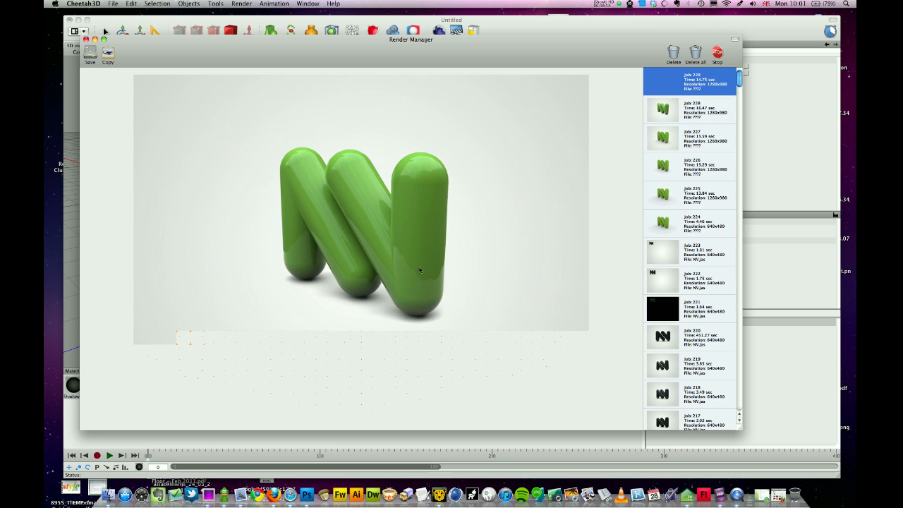
left_click(681, 106)
left_click(681, 88)
left_click(683, 106)
left_click(677, 89)
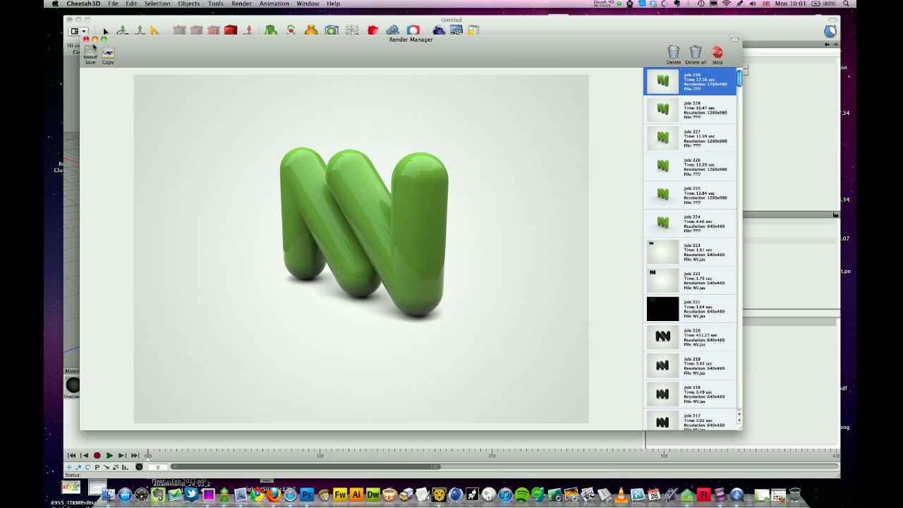
left_click(86, 39)
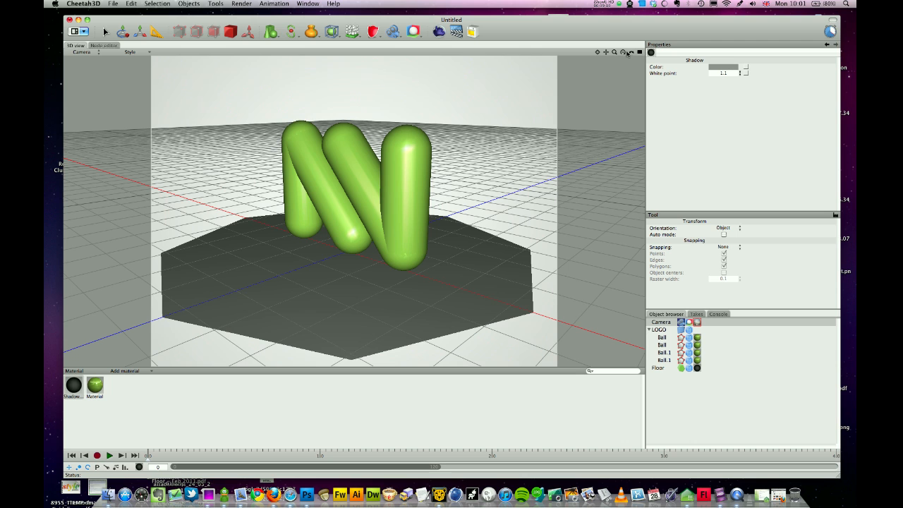
- Orbit to a lower, flatter angle on the N logo and render it as job 230
left_click_drag(626, 49, 623, 44)
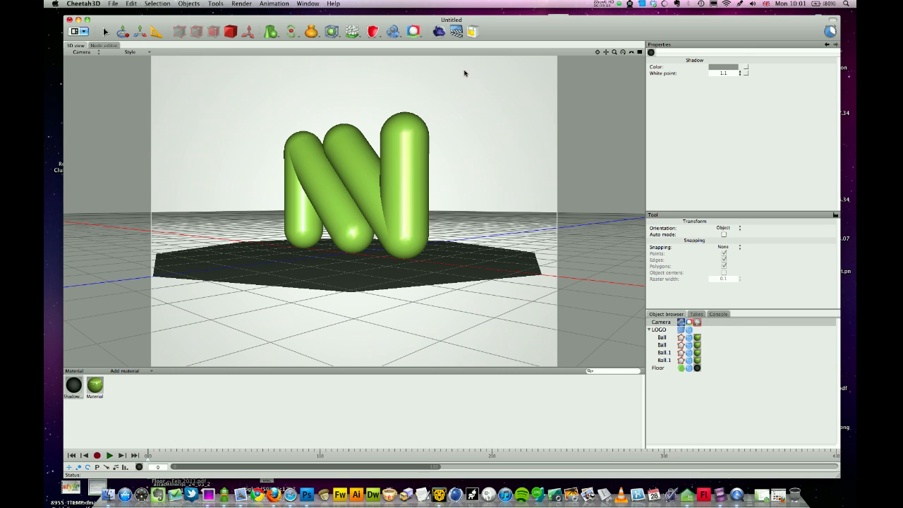
left_click(440, 33)
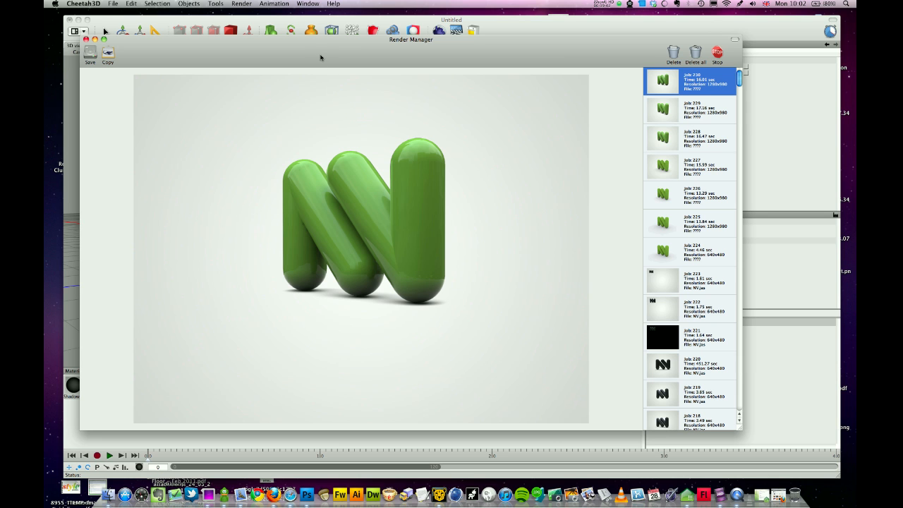
left_click_drag(317, 56, 347, 102)
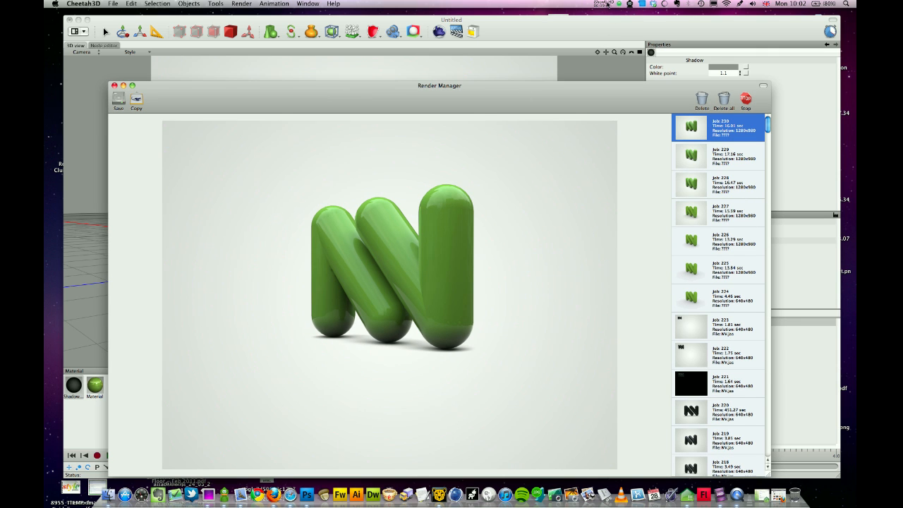
mouse_move(506, 91)
left_mouse_down()
mouse_move(510, 84)
mouse_move(498, 89)
left_mouse_up()
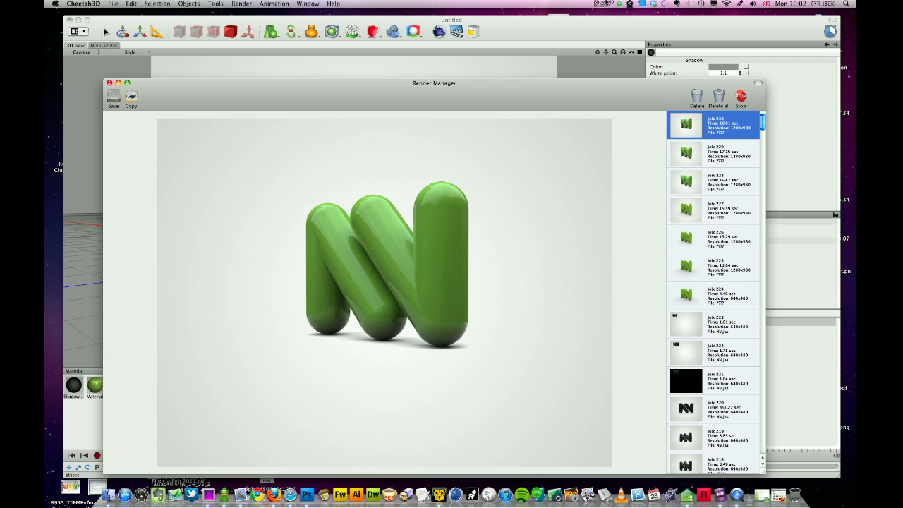
left_click(604, 4)
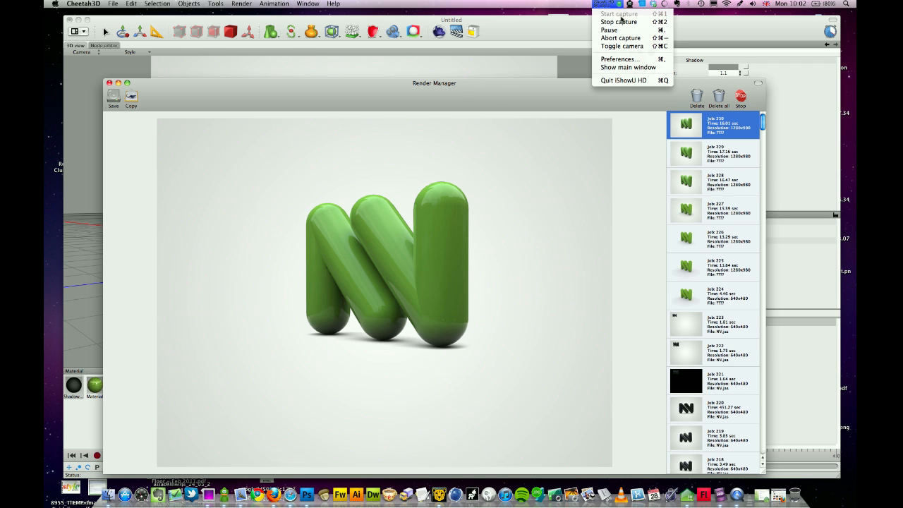